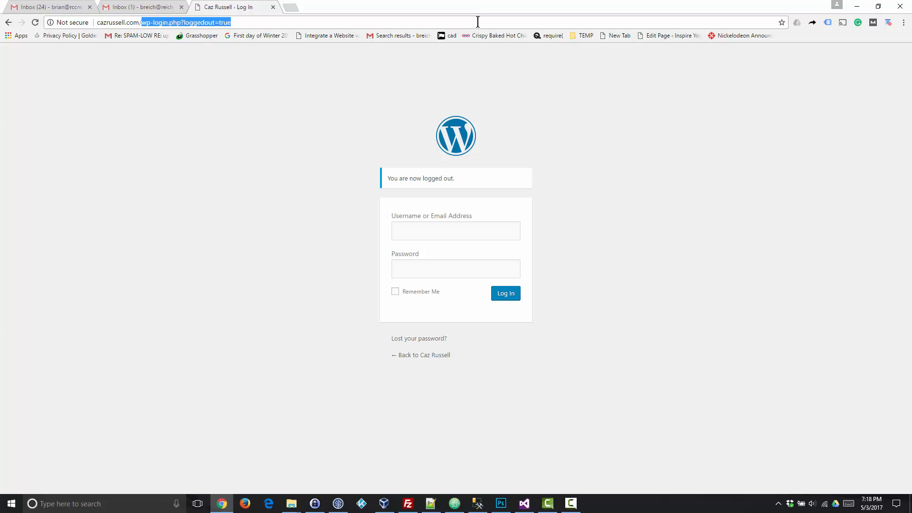
Step: Open the site's wp-admin page, log in with the account username and password, and dismiss the offer to save the password
{"action": "type", "text": "wp-admin"}
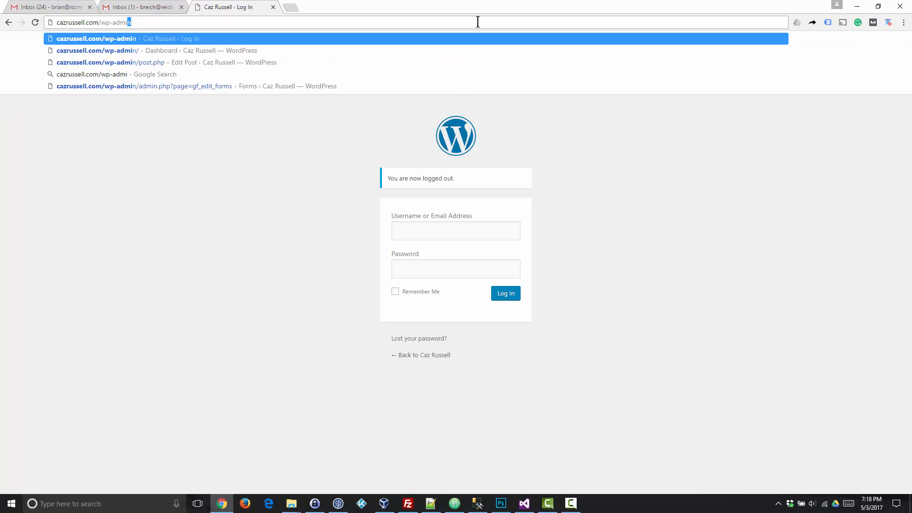
{"action": "key", "text": "Return"}
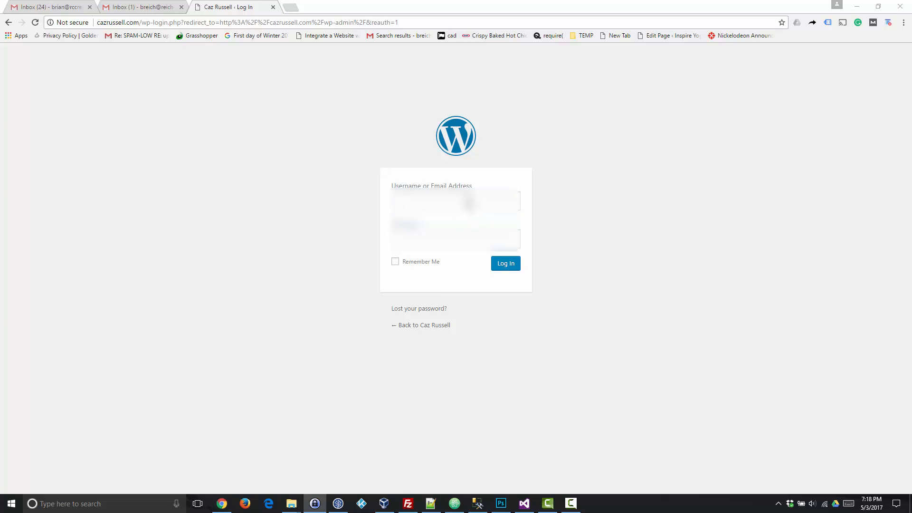
{"action": "left_click", "coordinate": [474, 203]}
{"action": "key", "text": "ctrl+v"}
{"action": "key", "text": "alt+Tab"}
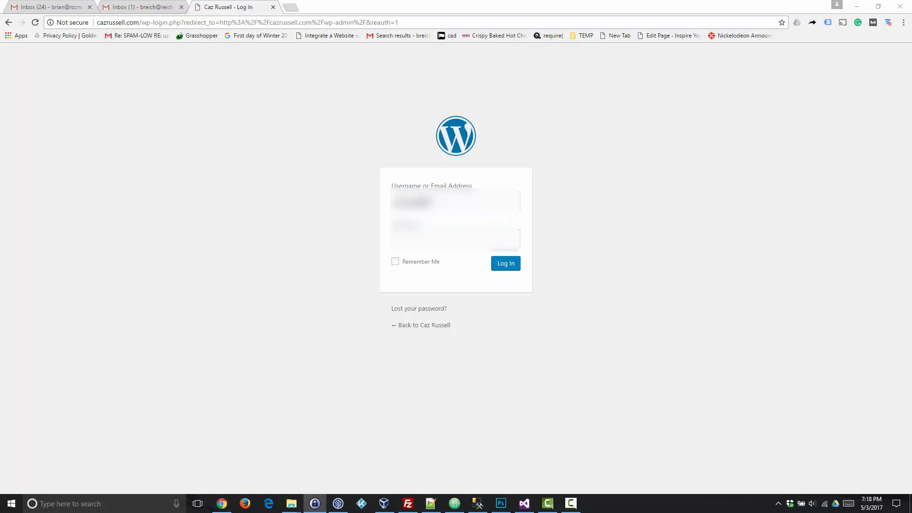
{"action": "left_click", "coordinate": [473, 238]}
{"action": "key", "text": "ctrl+v"}
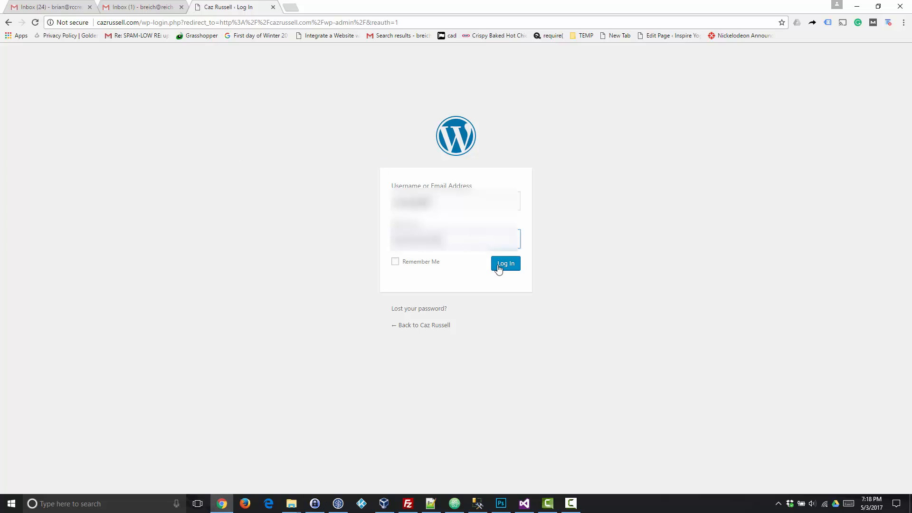
{"action": "left_click", "coordinate": [497, 265]}
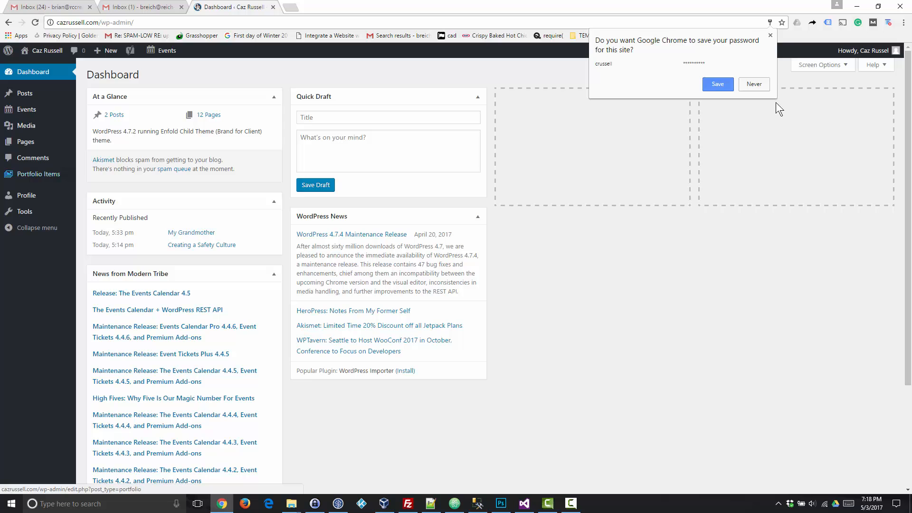
{"action": "left_click", "coordinate": [771, 35]}
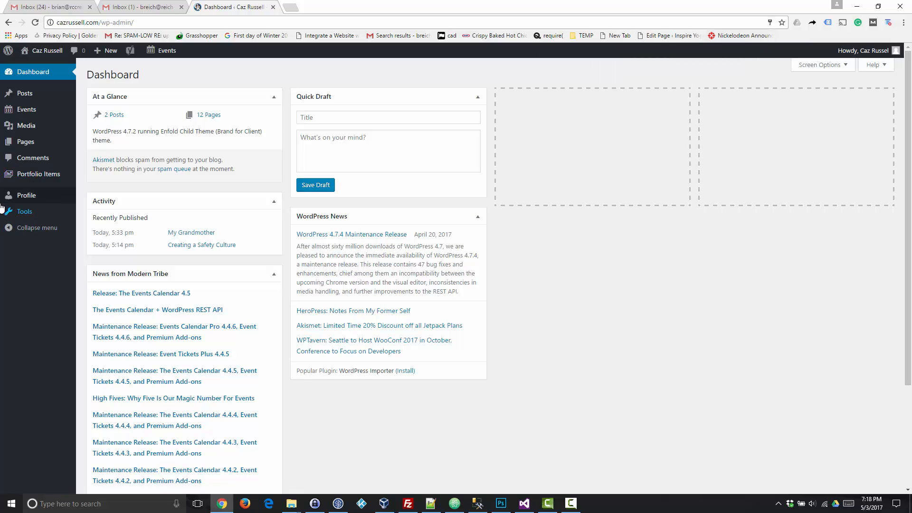
Step: Create a new post from the Posts list, dismiss the Avia Layout Builder tip, and title the post "A New Blog Post"
{"action": "mouse_move", "coordinate": [20, 97]}
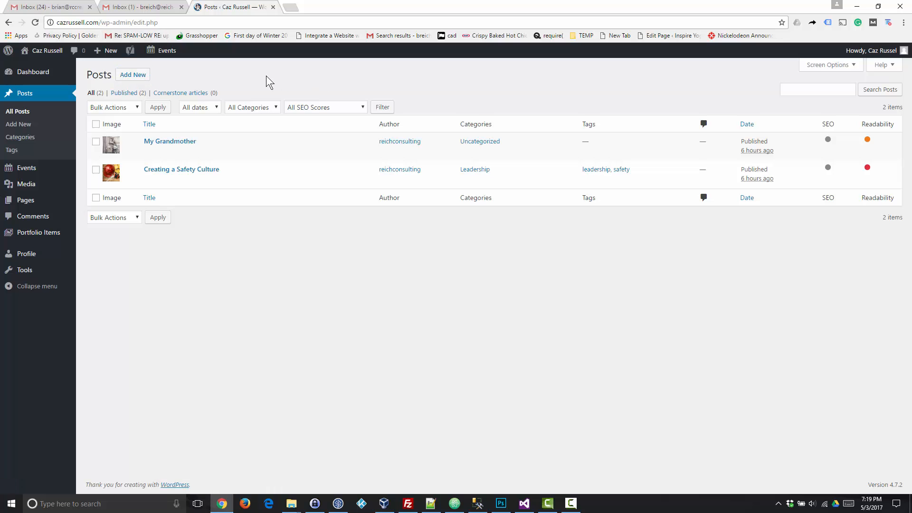
{"action": "left_click", "coordinate": [133, 77]}
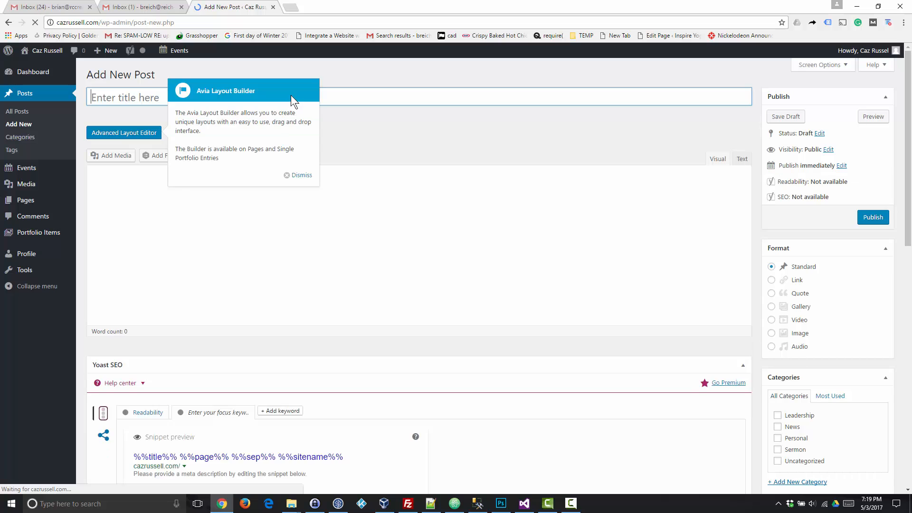
{"action": "left_click", "coordinate": [301, 175]}
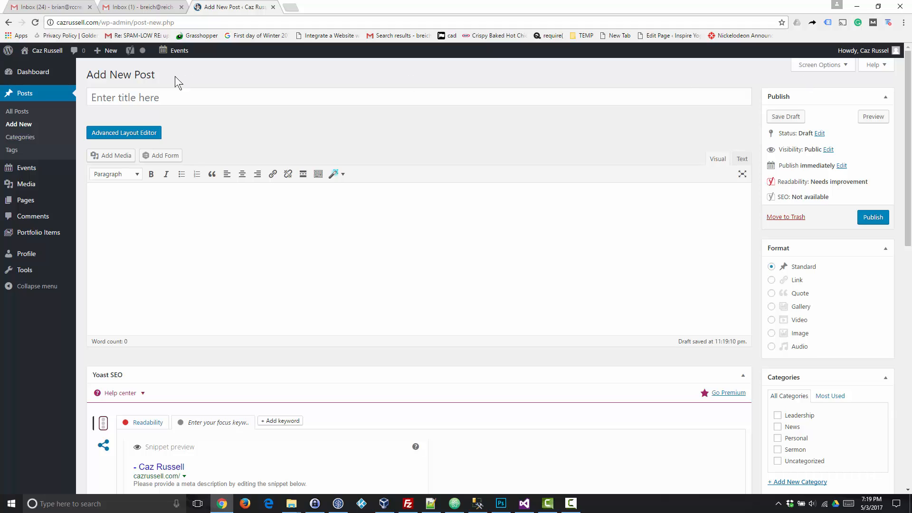
{"action": "left_click", "coordinate": [113, 94]}
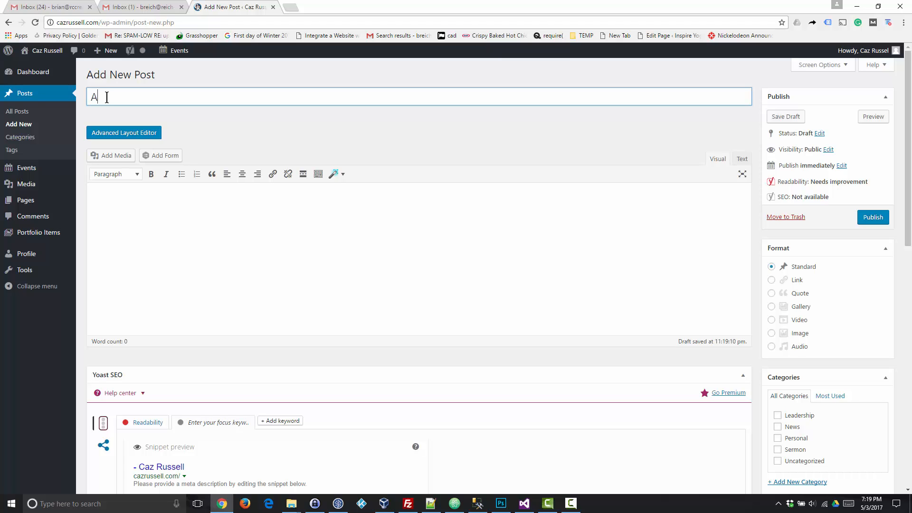
{"action": "type", "text": "A New Blog Post"}
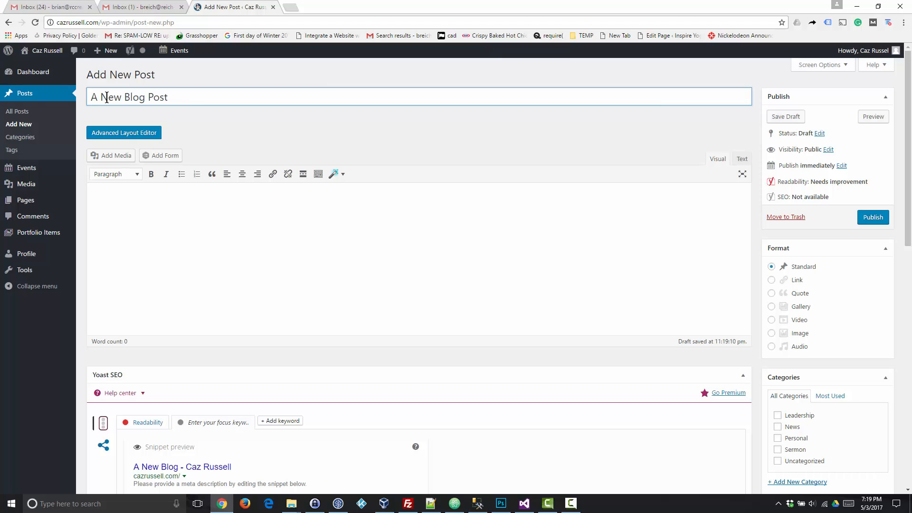
Step: Visit the live site's blog to examine how the "My Grandmother" post title appears, and return to the new post
{"action": "mouse_move", "coordinate": [47, 53]}
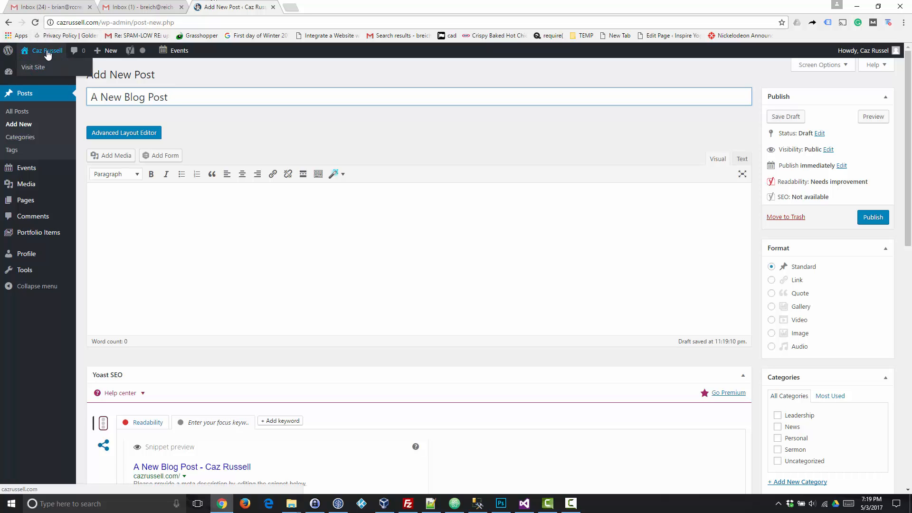
{"action": "left_click", "coordinate": [38, 68]}
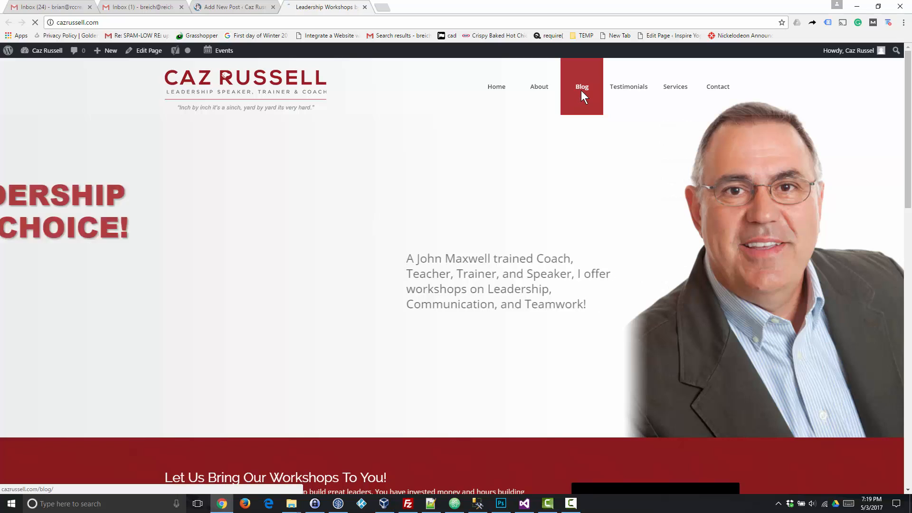
{"action": "left_click", "coordinate": [585, 89]}
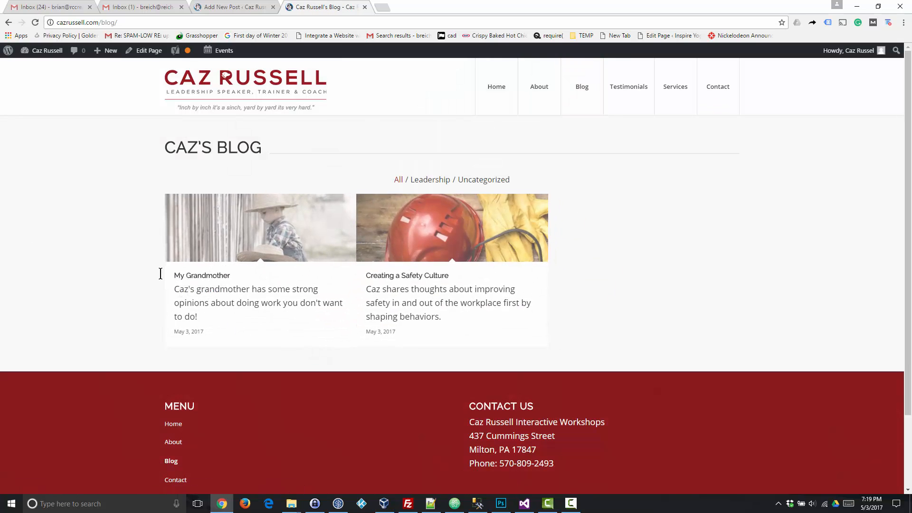
{"action": "left_click_drag", "start_coordinate": [161, 273], "coordinate": [254, 279]}
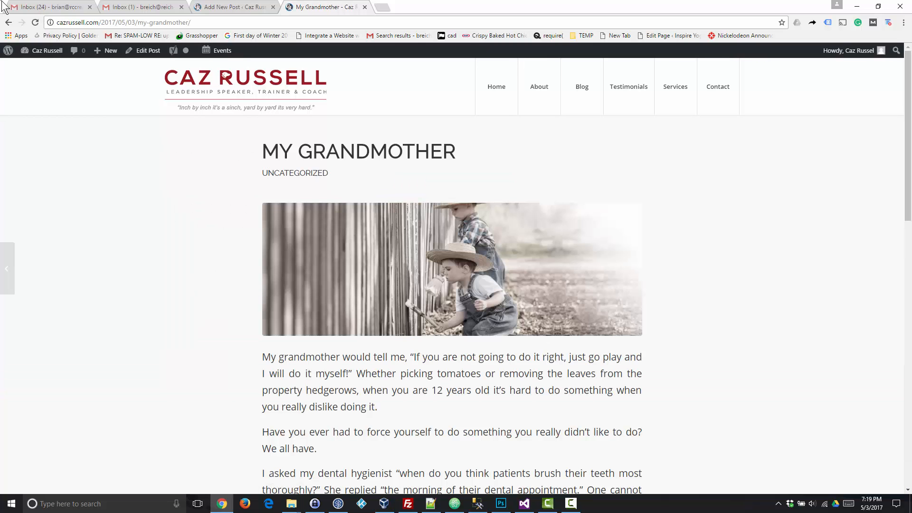
{"action": "left_click", "coordinate": [9, 23]}
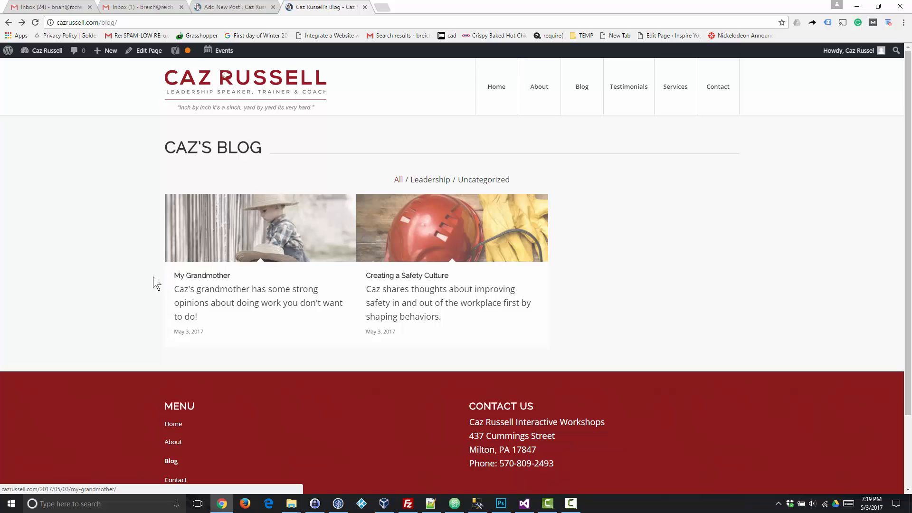
{"action": "left_click", "coordinate": [220, 278]}
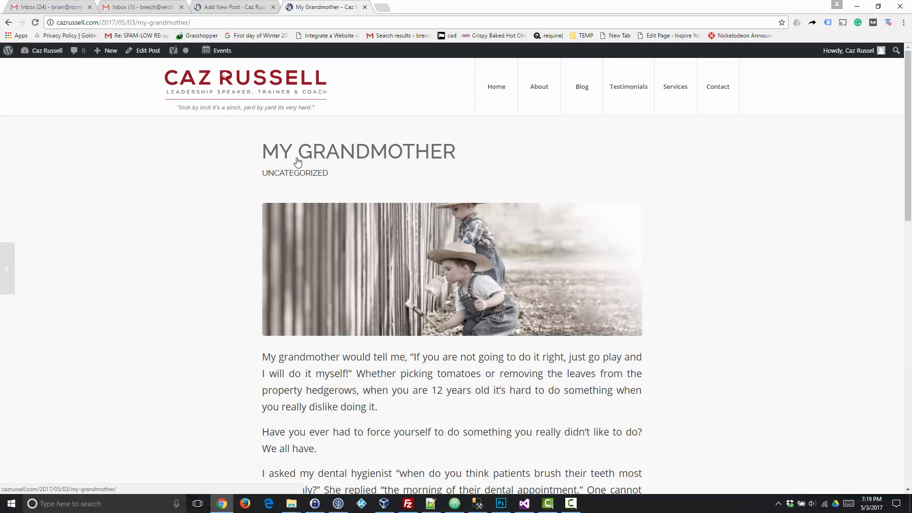
{"action": "left_click_drag", "start_coordinate": [244, 151], "coordinate": [651, 155]}
{"action": "left_click", "coordinate": [517, 153]}
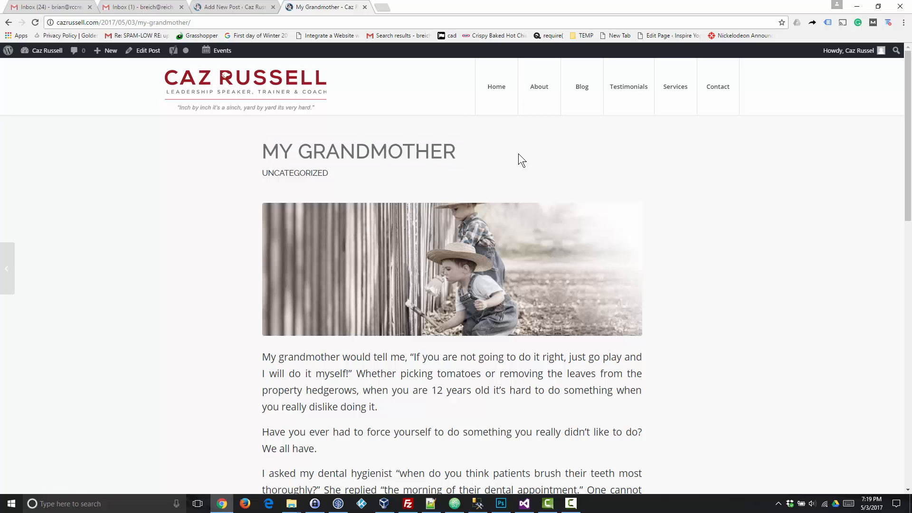
{"action": "left_click_drag", "start_coordinate": [341, 140], "coordinate": [557, 153]}
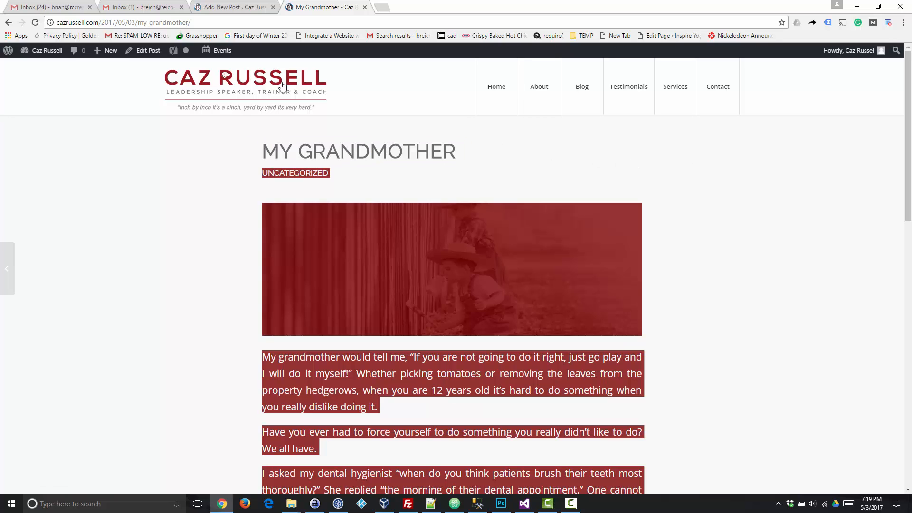
{"action": "left_click", "coordinate": [663, 179]}
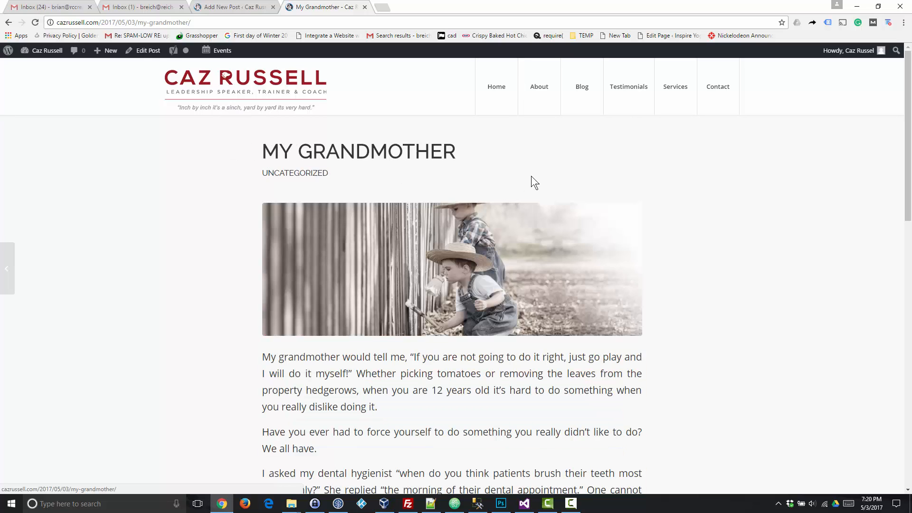
{"action": "left_click", "coordinate": [240, 6]}
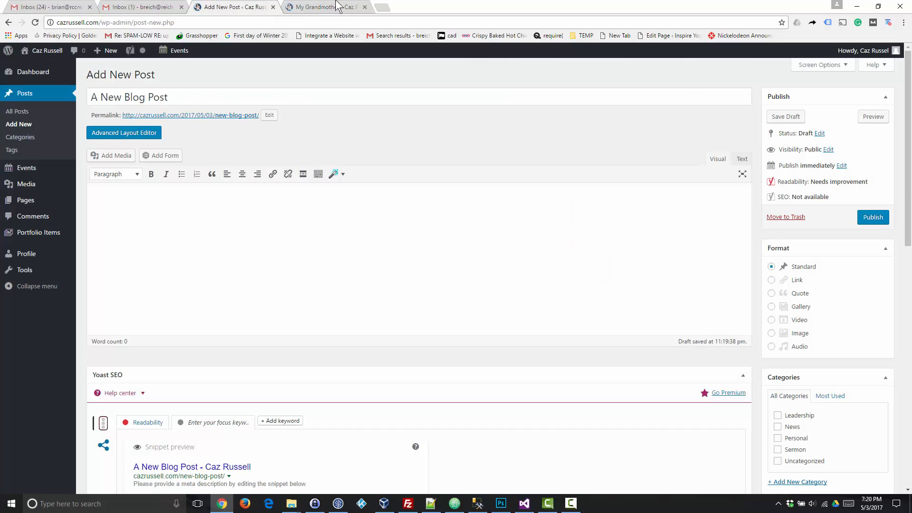
{"action": "left_click", "coordinate": [364, 6]}
Step: Open the new post's permalink slug for editing and cancel the edit
{"action": "left_click", "coordinate": [186, 97]}
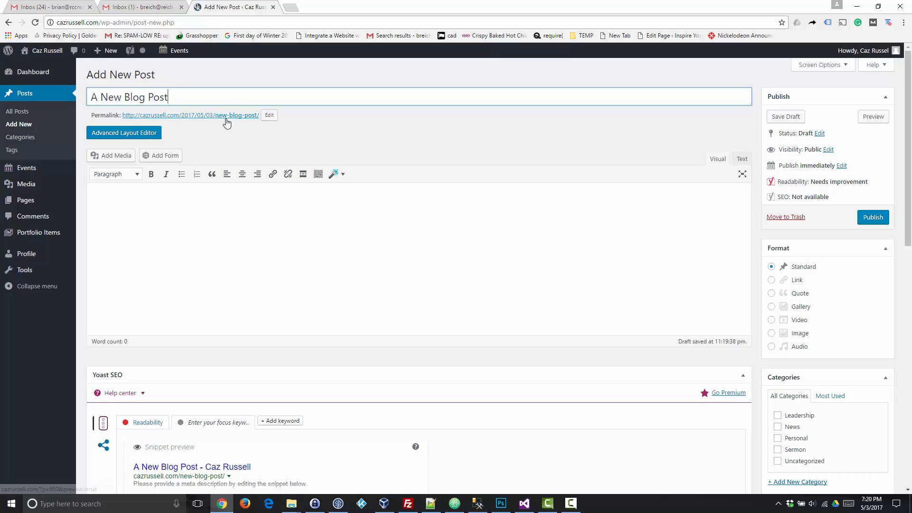
{"action": "left_click", "coordinate": [270, 121]}
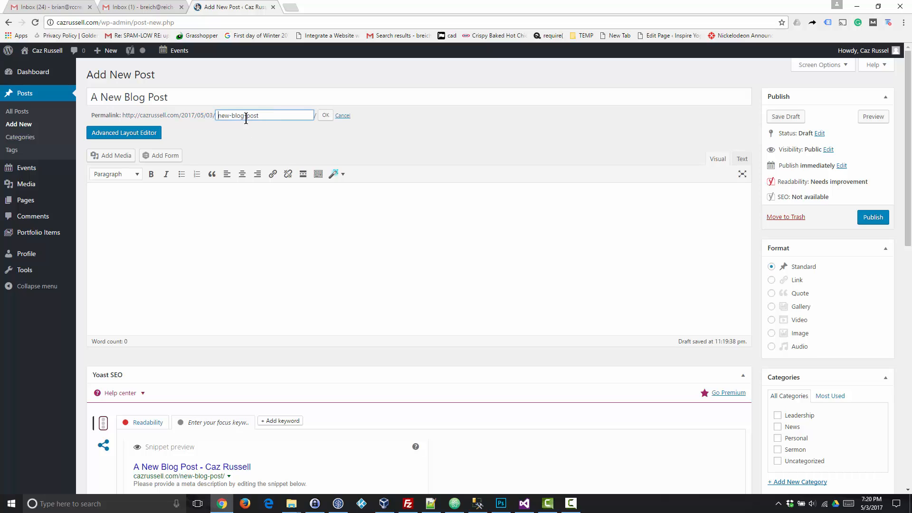
{"action": "left_click", "coordinate": [343, 116]}
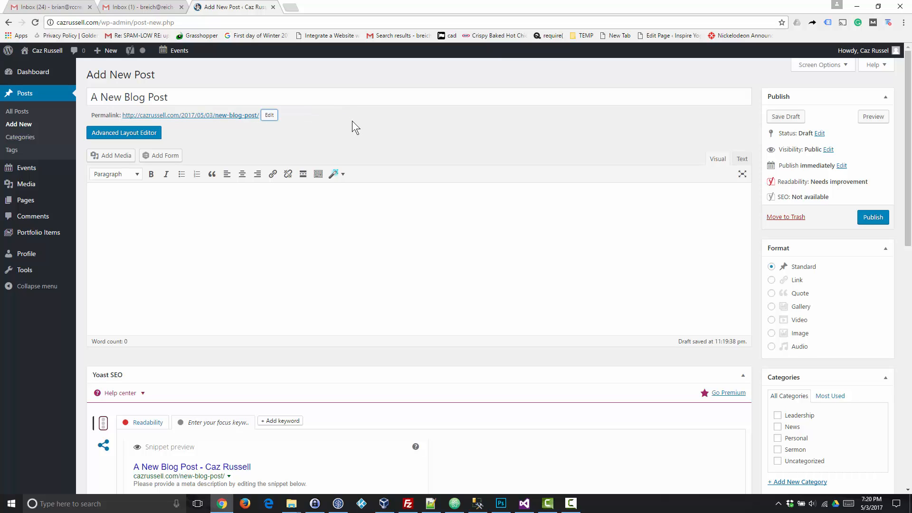
Step: Examine the paragraph and heading styles offered for the post's body text
{"action": "left_click", "coordinate": [253, 252]}
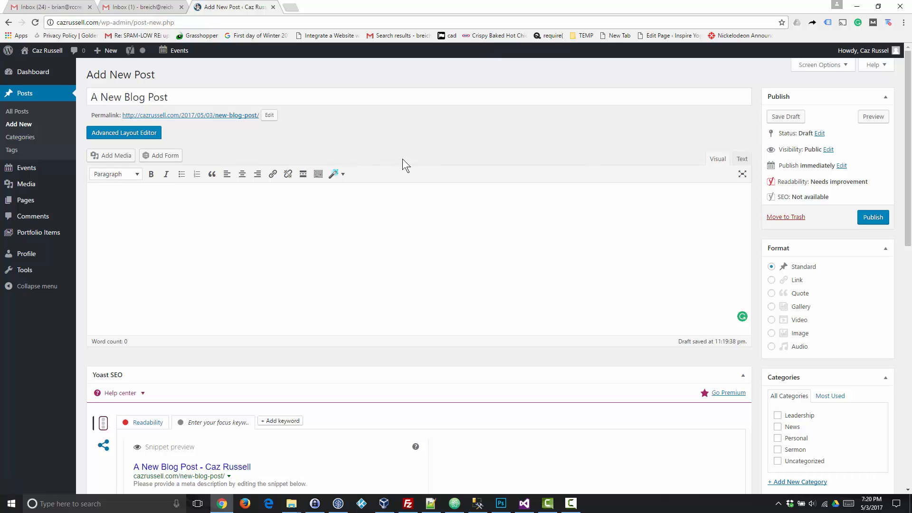
{"action": "left_click", "coordinate": [137, 176]}
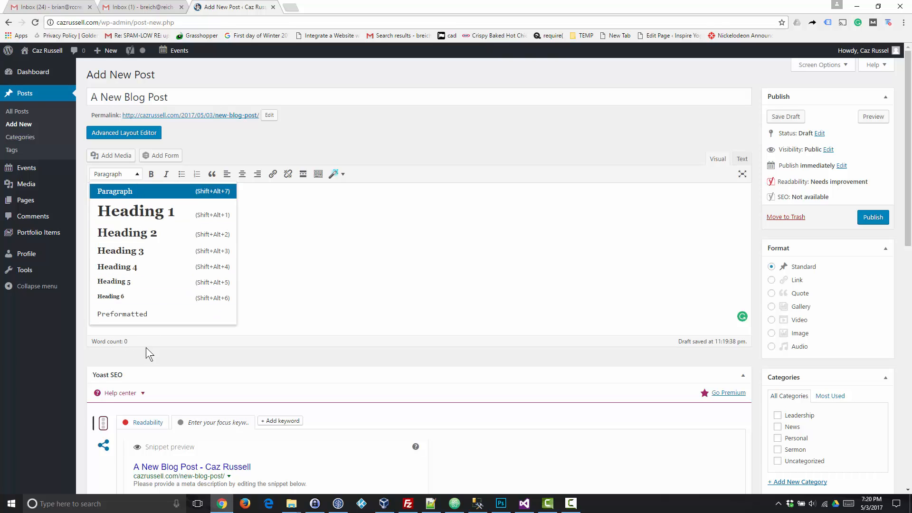
{"action": "left_click", "coordinate": [323, 276]}
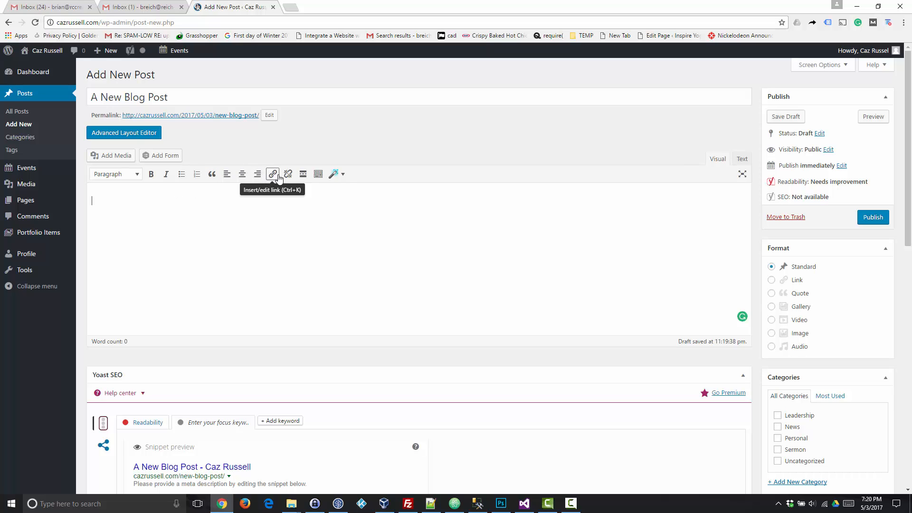
Step: Show the additional row of formatting tools and look through the shortcode elements, including Content Elements
{"action": "left_click", "coordinate": [319, 175]}
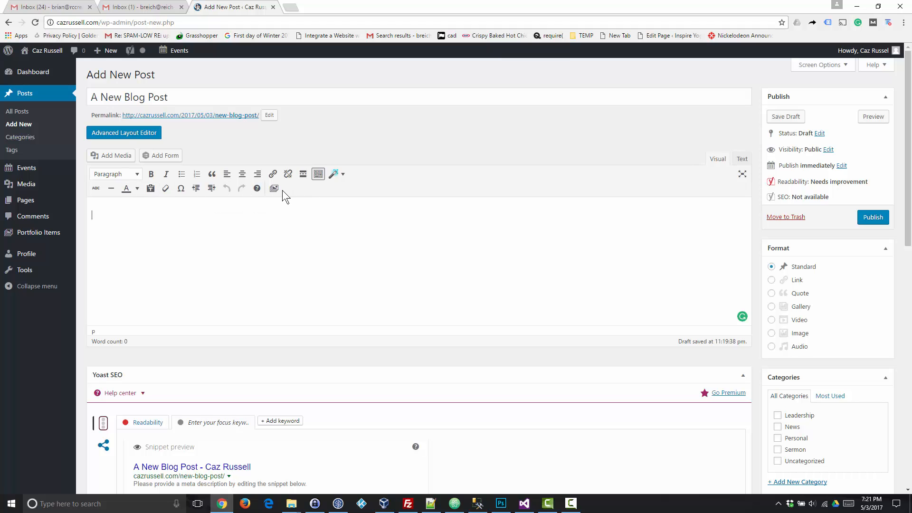
{"action": "left_click", "coordinate": [342, 175]}
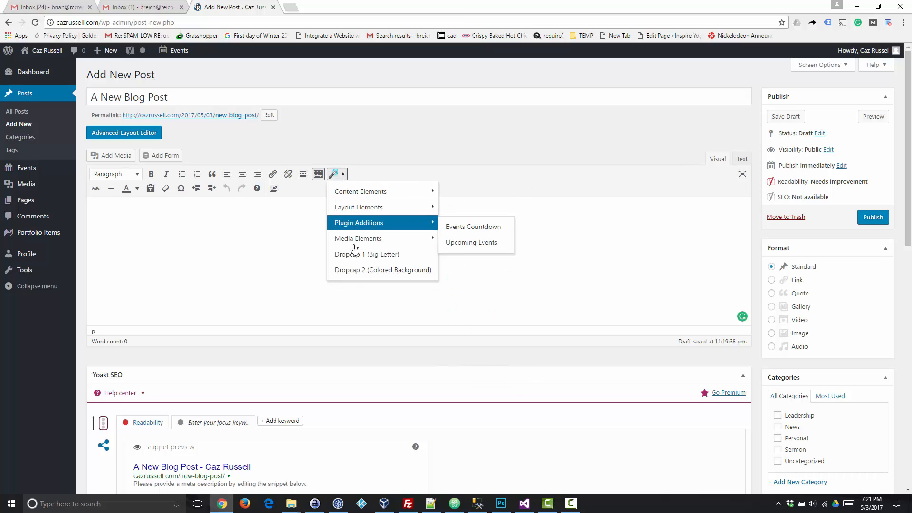
{"action": "mouse_move", "coordinate": [358, 196]}
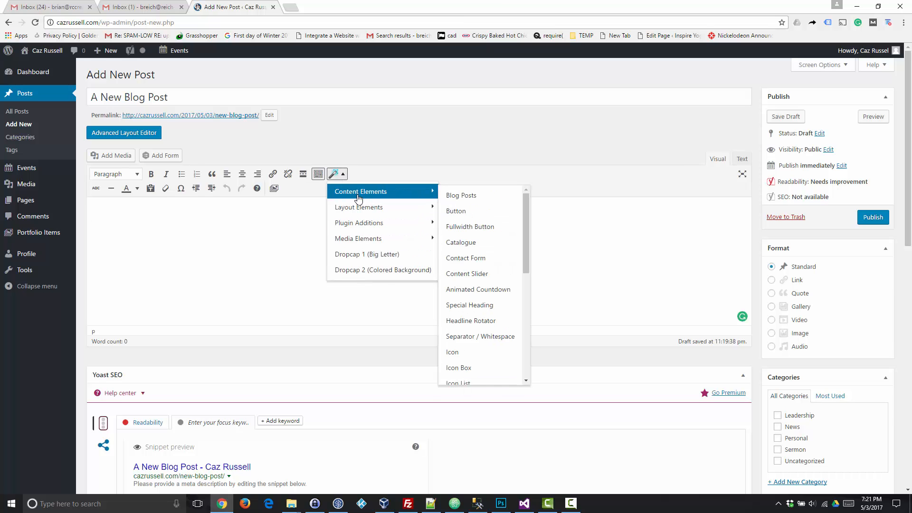
{"action": "left_click", "coordinate": [190, 133]}
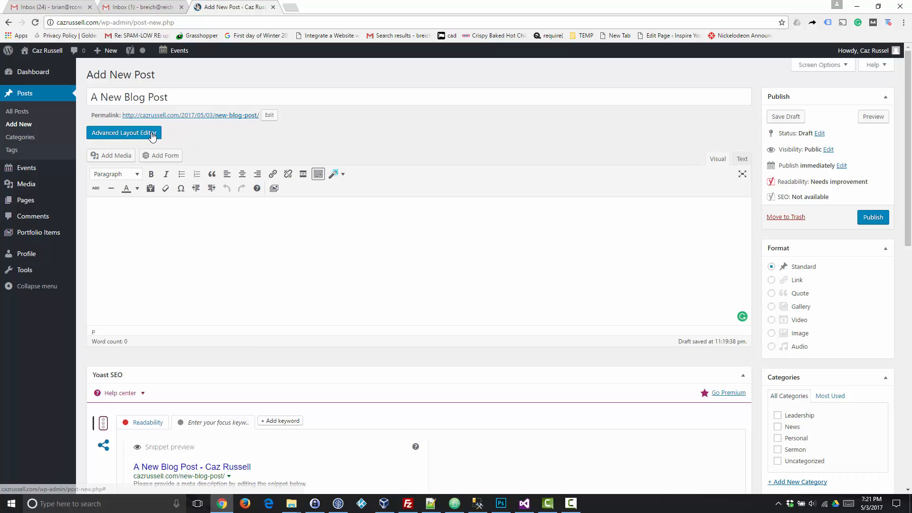
Step: Examine the media upload options and the list of forms available for the post, closing both dialogs without inserting anything
{"action": "left_click", "coordinate": [123, 161]}
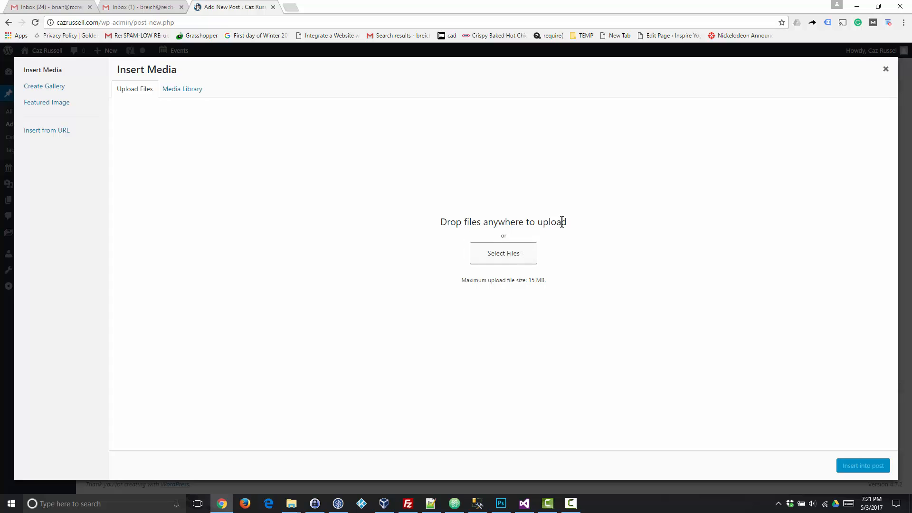
{"action": "left_click", "coordinate": [886, 71]}
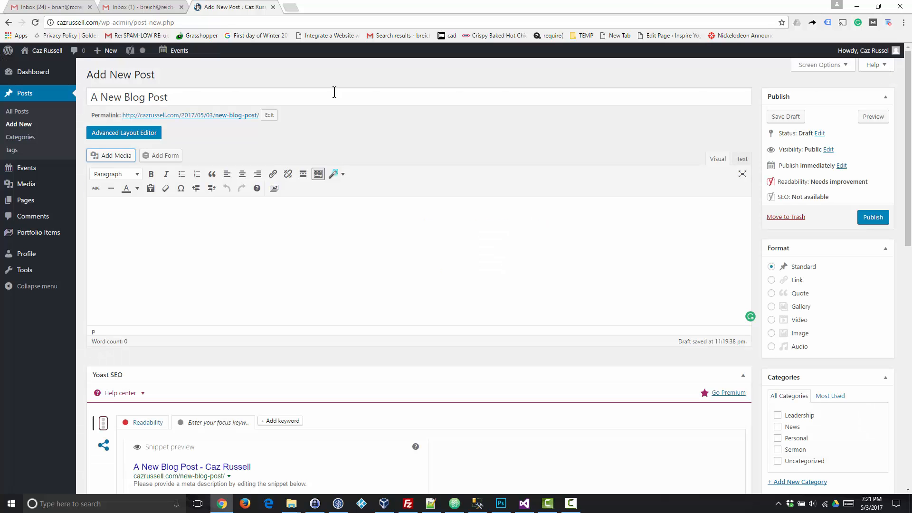
{"action": "left_click", "coordinate": [155, 155]}
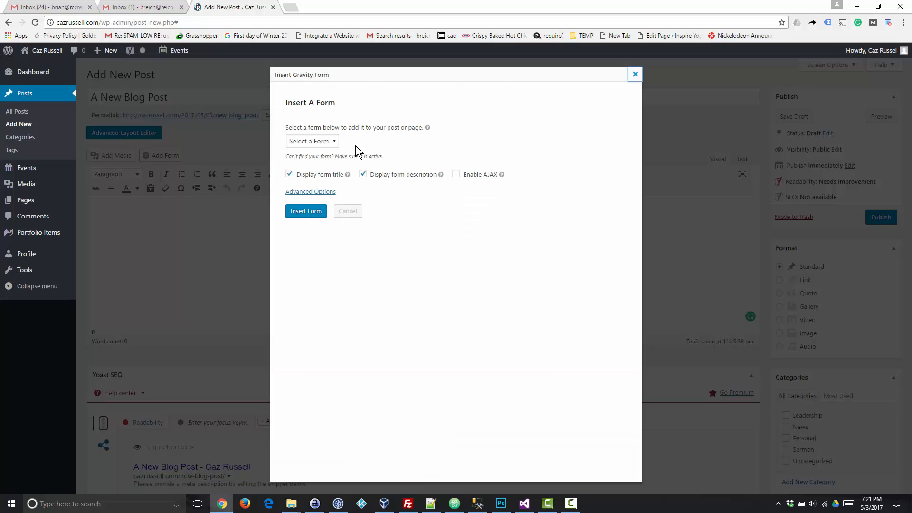
{"action": "left_click", "coordinate": [327, 141]}
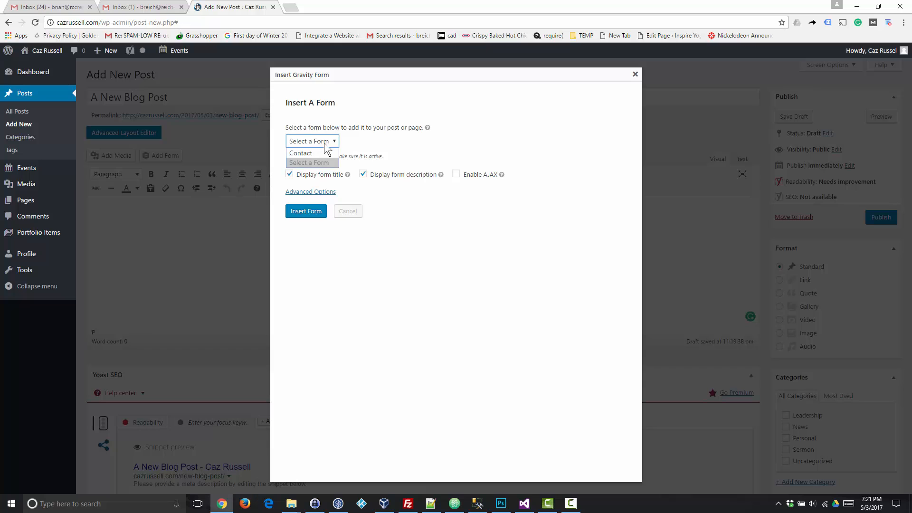
{"action": "left_click", "coordinate": [347, 215]}
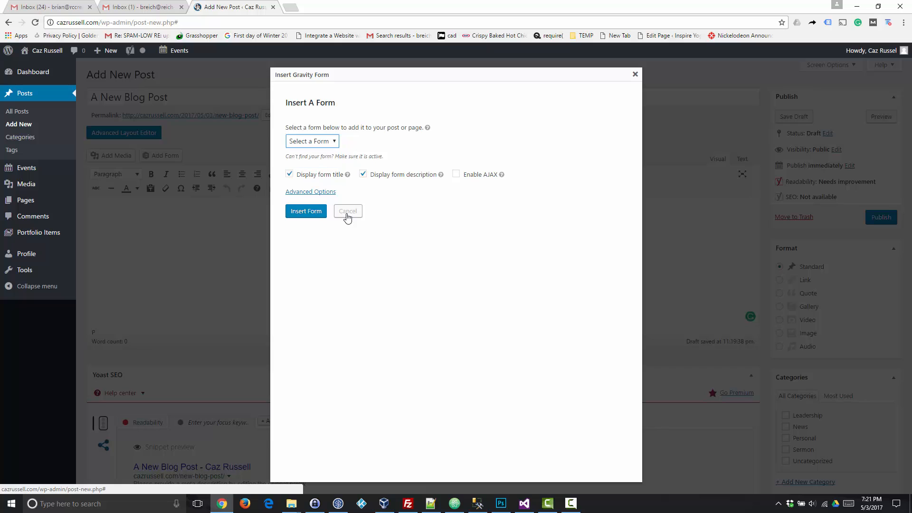
{"action": "left_click", "coordinate": [347, 214]}
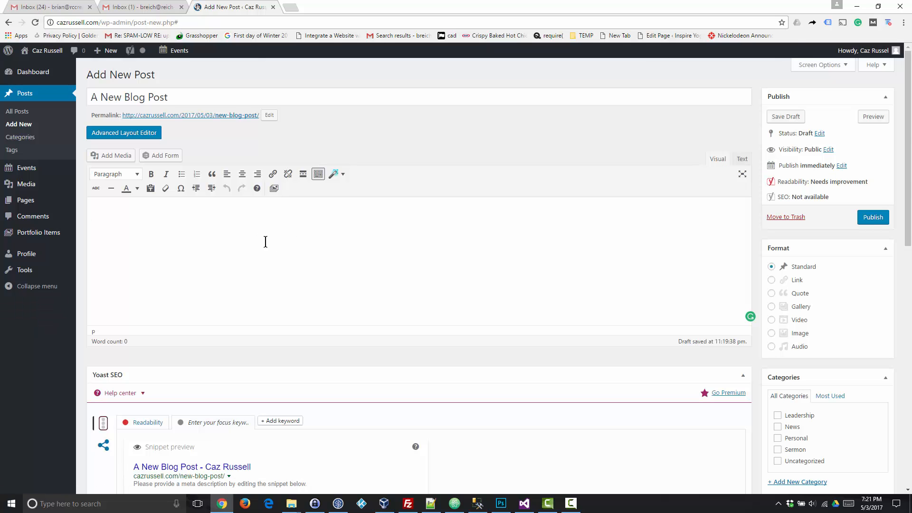
Step: Enter "This is a blog post." as the body text, wrap it in <h1> tags in the HTML source, and return to the visual view
{"action": "type", "text": "This is a blog post."}
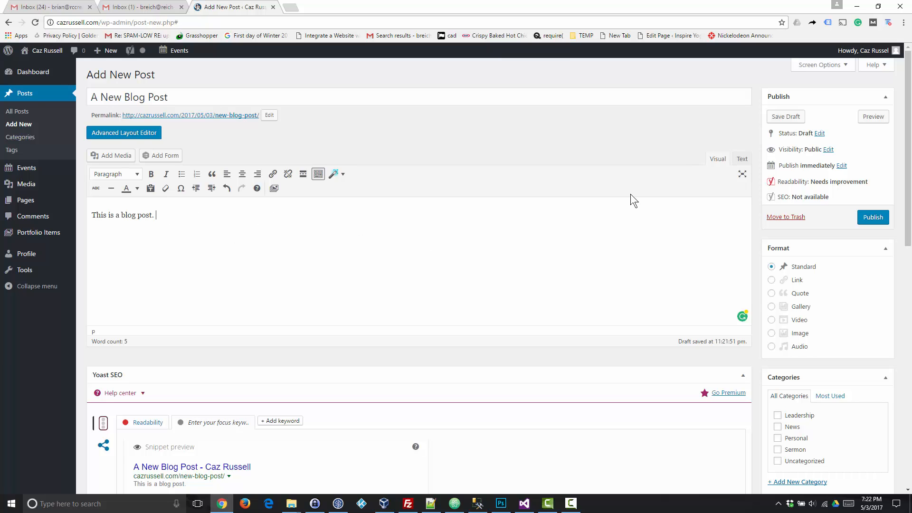
{"action": "left_click", "coordinate": [742, 159]}
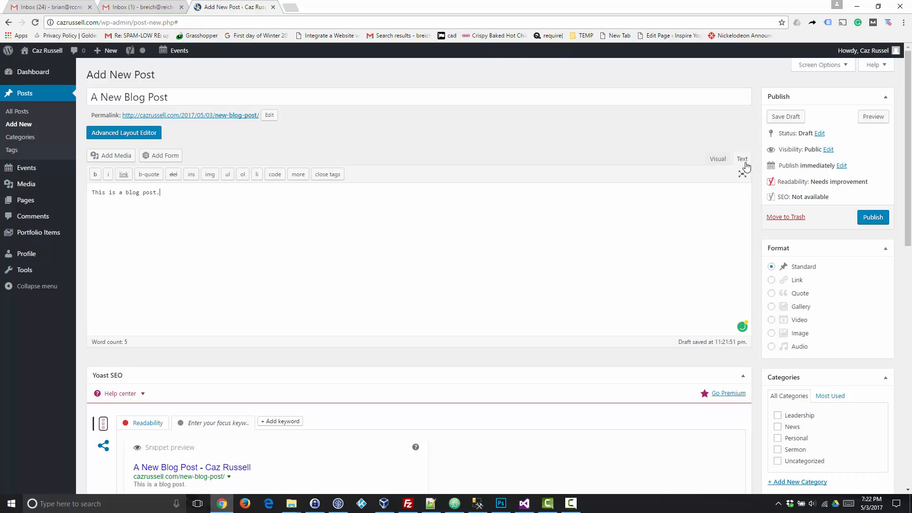
{"action": "type", "text": "<h1>"}
{"action": "key", "text": "End"}
{"action": "type", "text": "</h1>"}
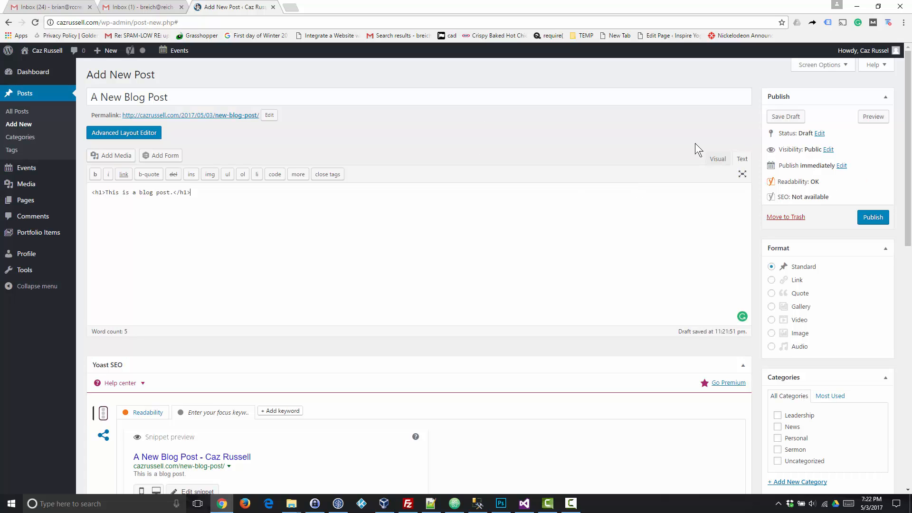
{"action": "left_click", "coordinate": [718, 158]}
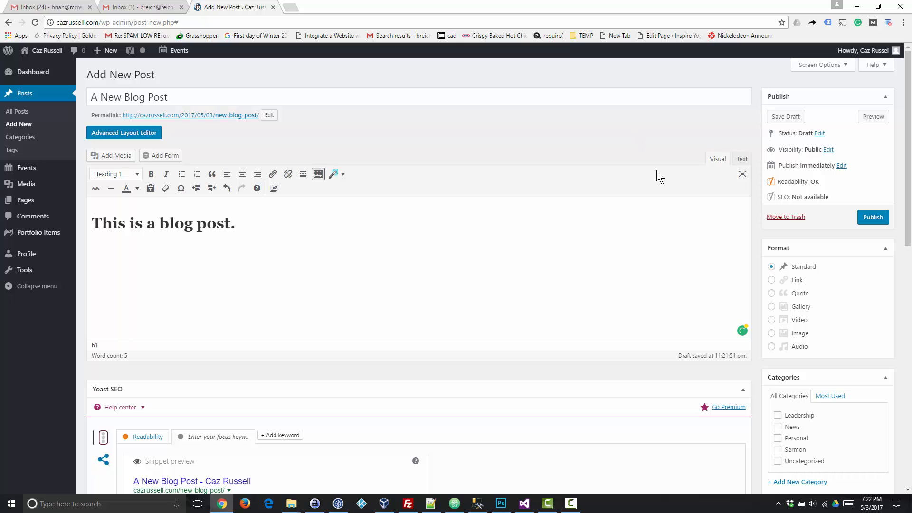
Step: Recheck the heading in the HTML source and delete all of the post's body text in the visual view
{"action": "left_click", "coordinate": [742, 158]}
{"action": "left_click", "coordinate": [717, 159]}
{"action": "key", "text": "ctrl+a"}
{"action": "key", "text": "BackSpace"}
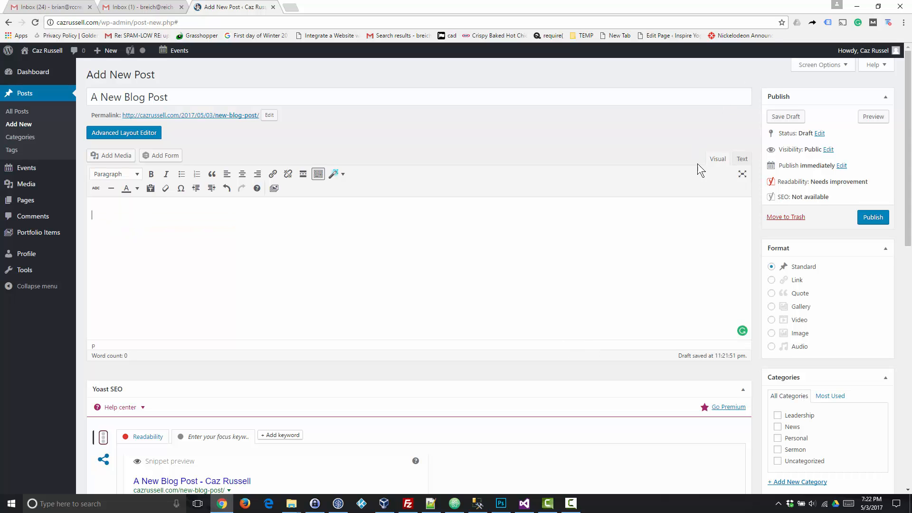
Step: Open the Yoast SEO snippet of the new post for editing
{"action": "scroll", "coordinate": [186, 258], "scroll_direction": "down", "scroll_amount": 4}
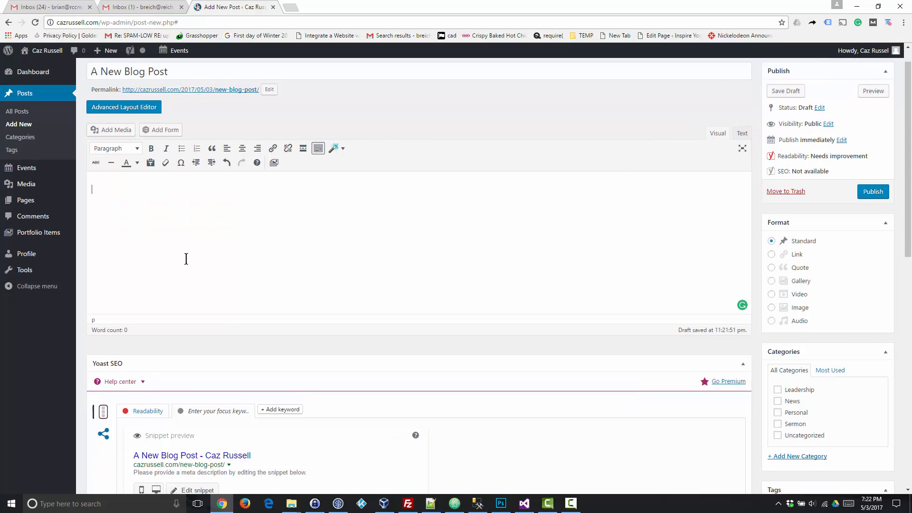
{"action": "scroll", "coordinate": [323, 265], "scroll_direction": "down", "scroll_amount": 1}
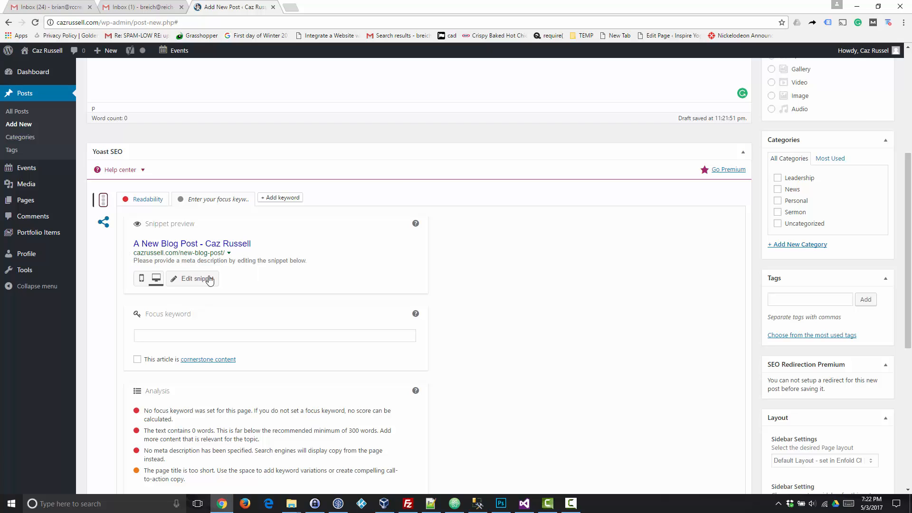
{"action": "left_click", "coordinate": [186, 261]}
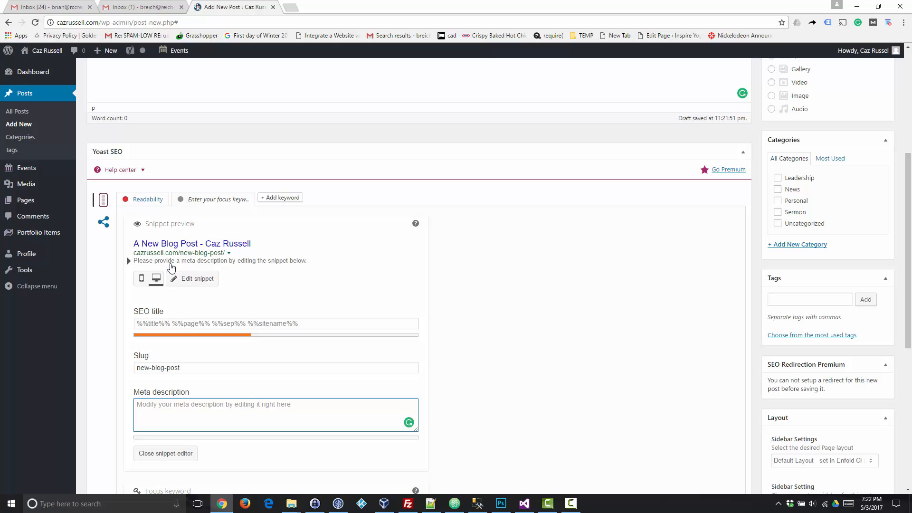
Step: Set the snippet's SEO title to "Leadership Conferences %%sep%% %%sitename%% %%title%%"
{"action": "left_click", "coordinate": [170, 322]}
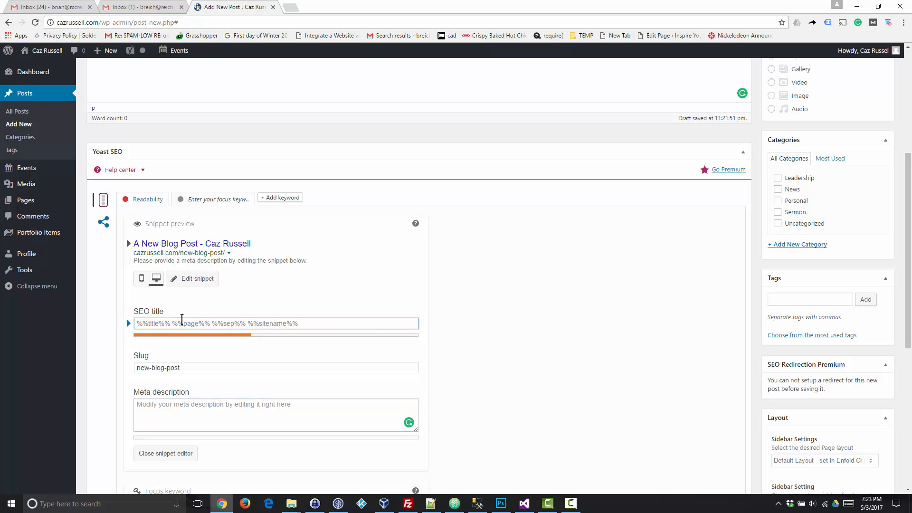
{"action": "left_click", "coordinate": [181, 320]}
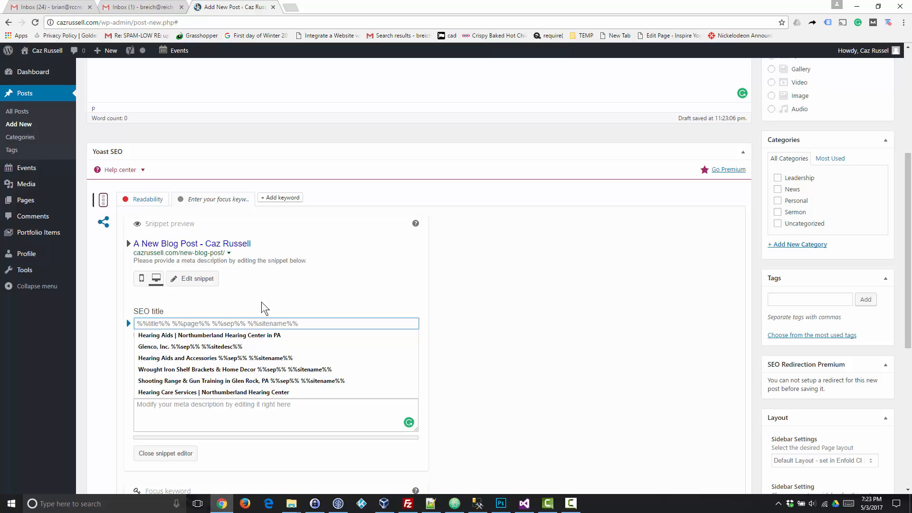
{"action": "type", "text": "Leadersh"}
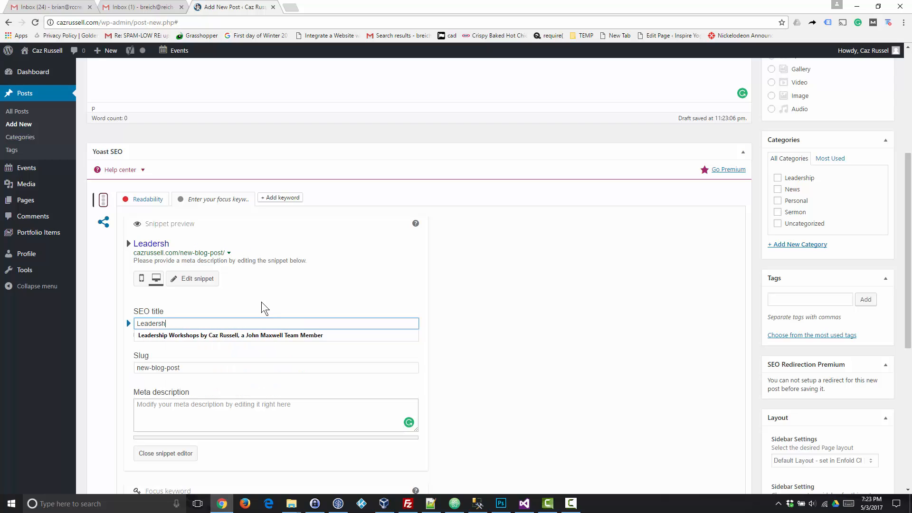
{"action": "type", "text": "ip Conferences "}
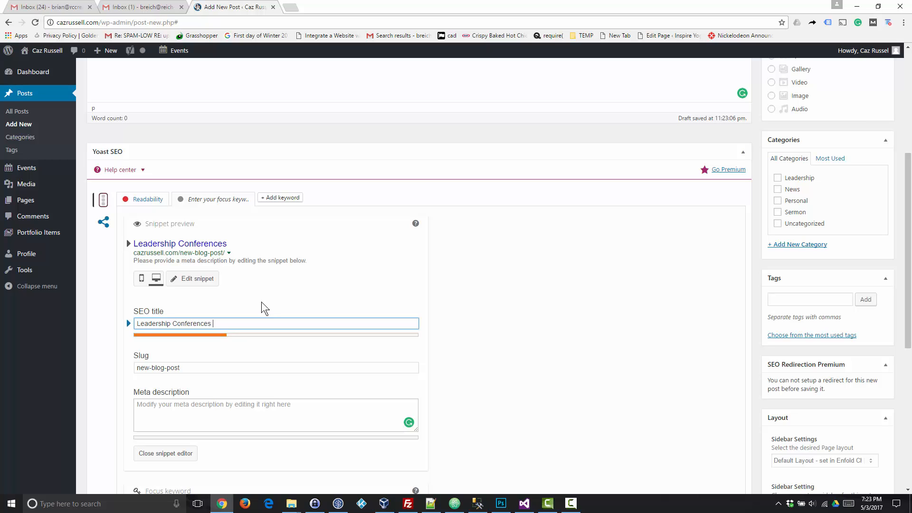
{"action": "type", "text": "%%sep%% %%sitena"}
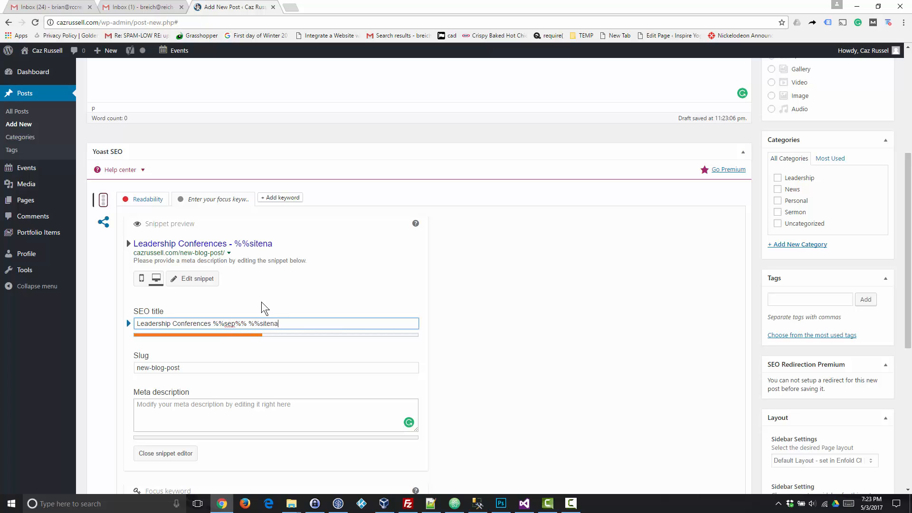
{"action": "type", "text": "me%%"}
{"action": "type", "text": " %%"}
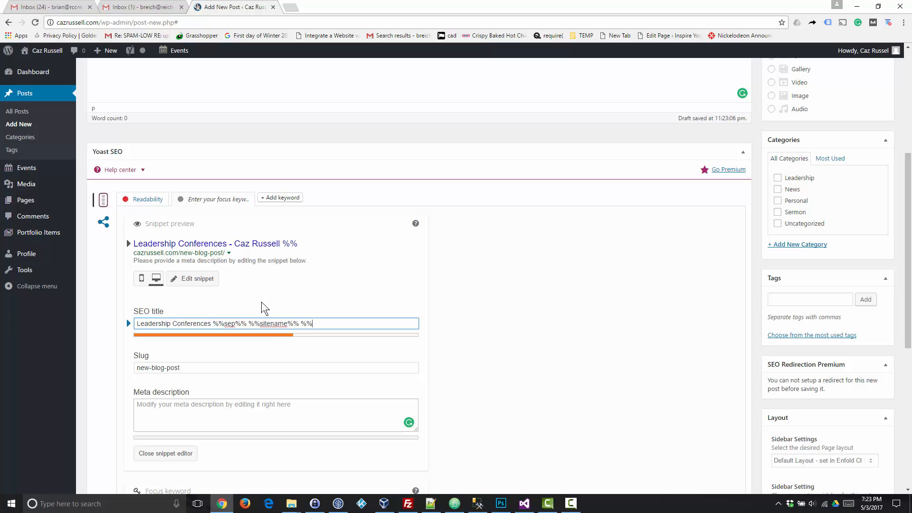
{"action": "type", "text": "title%%"}
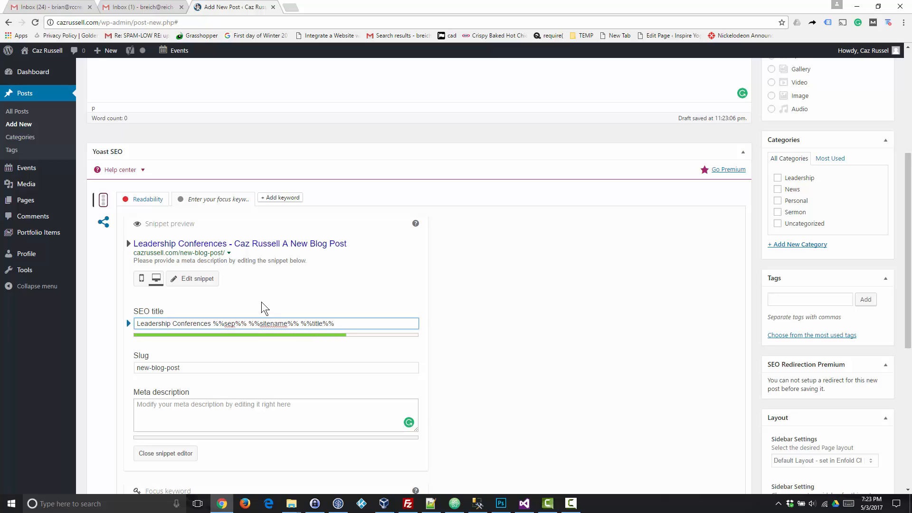
Step: Remove the %%title%% variable from the SEO title and clear the rest of the custom title
{"action": "key", "text": "BackSpace"}
{"action": "key", "text": "BackSpace"}
{"action": "key", "text": "BackSpace"}
{"action": "key", "text": "BackSpace"}
{"action": "key", "text": "BackSpace"}
{"action": "key", "text": "BackSpace"}
{"action": "key", "text": "BackSpace"}
{"action": "key", "text": "BackSpace"}
{"action": "key", "text": "BackSpace"}
{"action": "key", "text": "BackSpace"}
{"action": "key", "text": "ctrl+a"}
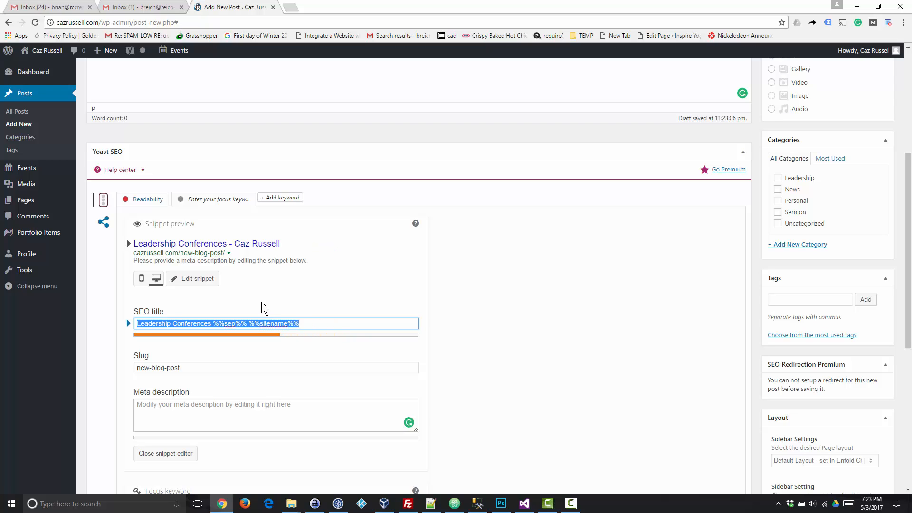
{"action": "key", "text": "BackSpace"}
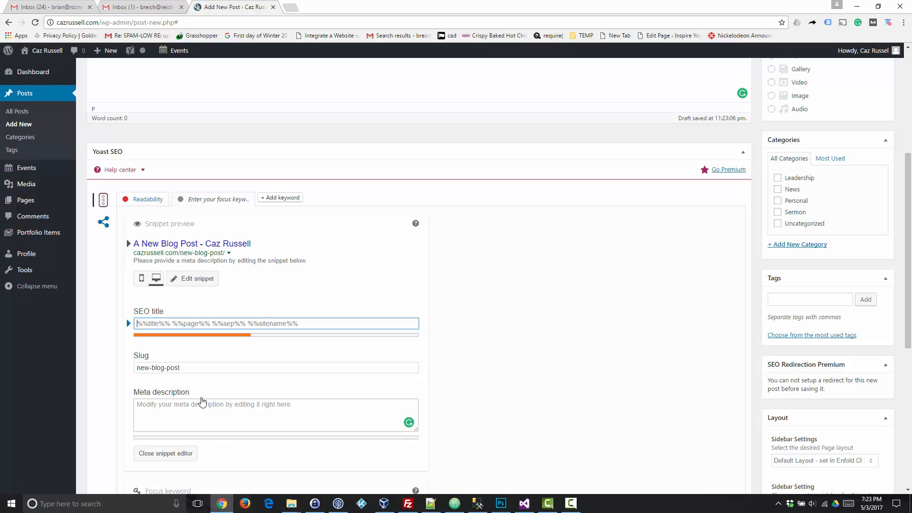
Step: Test the meta description's length indicator with a long run of random filler text, and clear the description again
{"action": "scroll", "coordinate": [199, 421], "scroll_direction": "down", "scroll_amount": 1}
{"action": "scroll", "coordinate": [200, 421], "scroll_direction": "down", "scroll_amount": 2}
{"action": "left_click", "coordinate": [176, 309]}
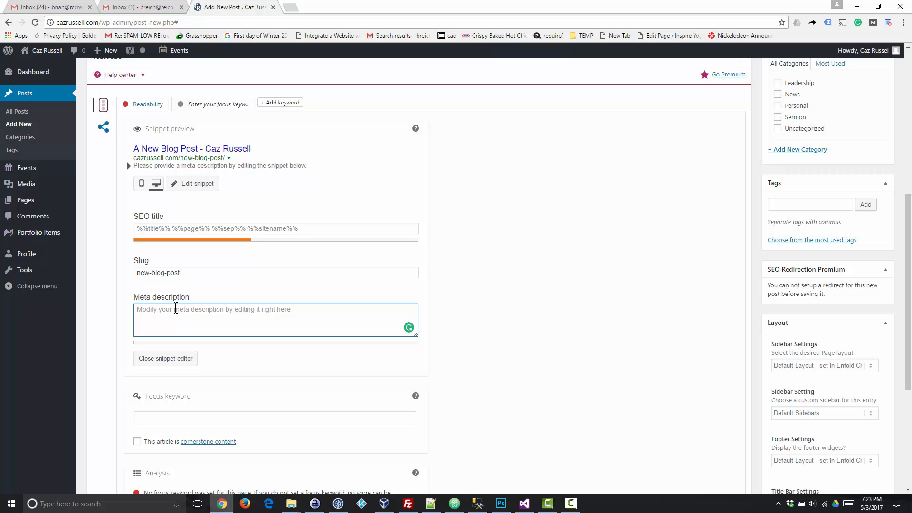
{"action": "type", "text": "t"}
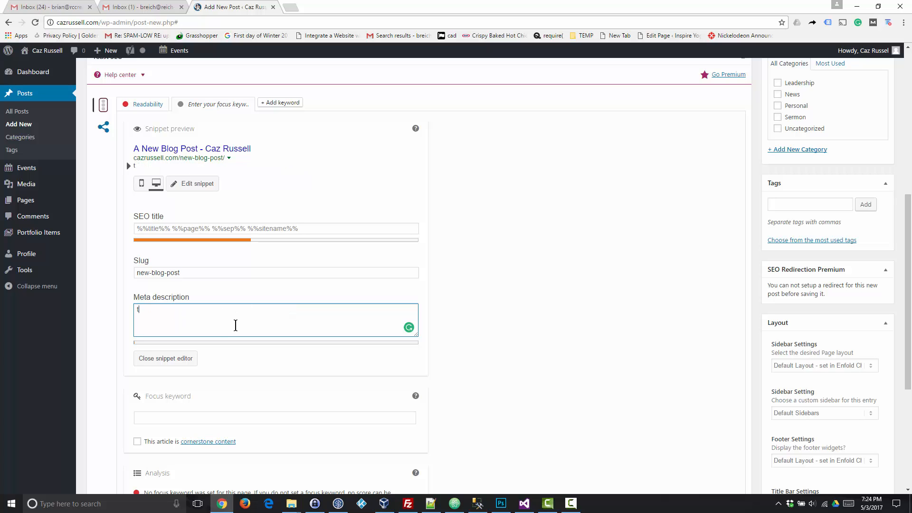
{"action": "type", "text": "his fids fjoisdfj iodjfiodsaj fiasdjfiodsajf"}
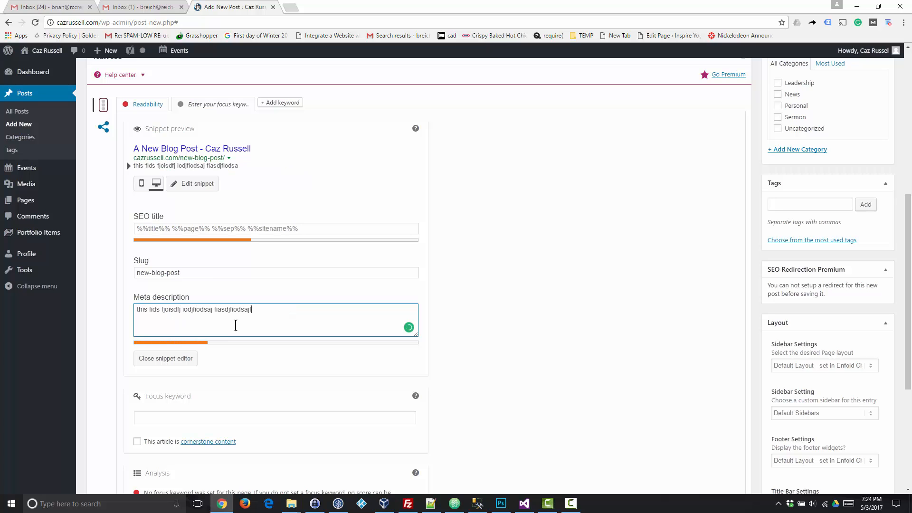
{"action": "type", "text": "a fdsaj fdsaj fdasjfiodsajiofdsajfi odajifo d"}
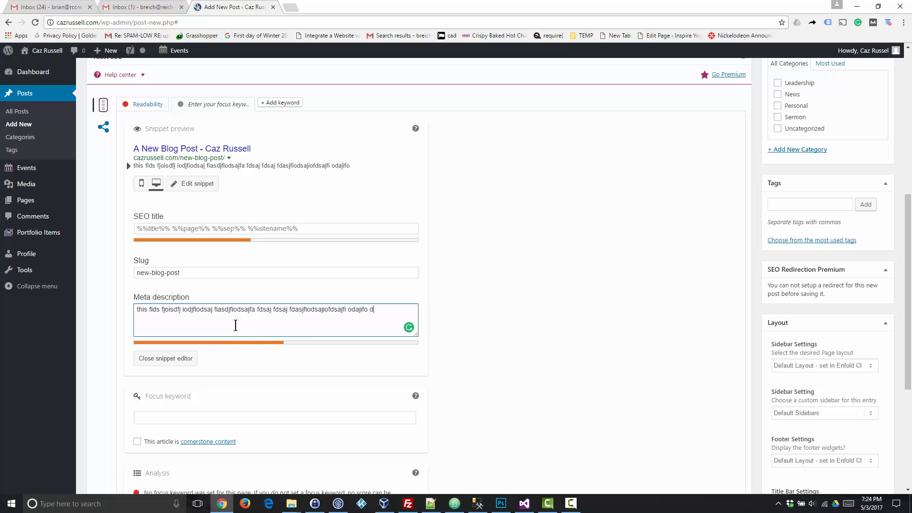
{"action": "type", "text": "soifdsja iofdsajiofdsjaf dasjiof da jiofj dasi"}
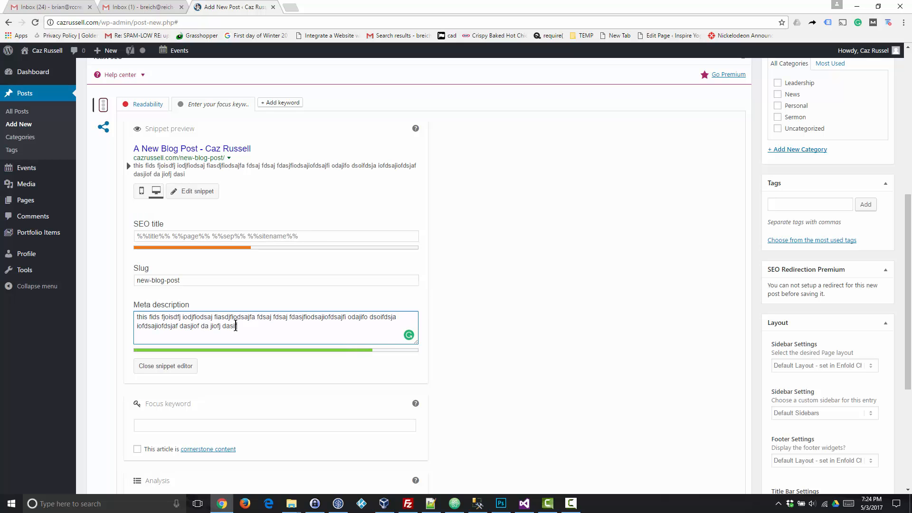
{"action": "type", "text": "fdsaio fdasjiof dsaiof jdaiof jsdaiofsd"}
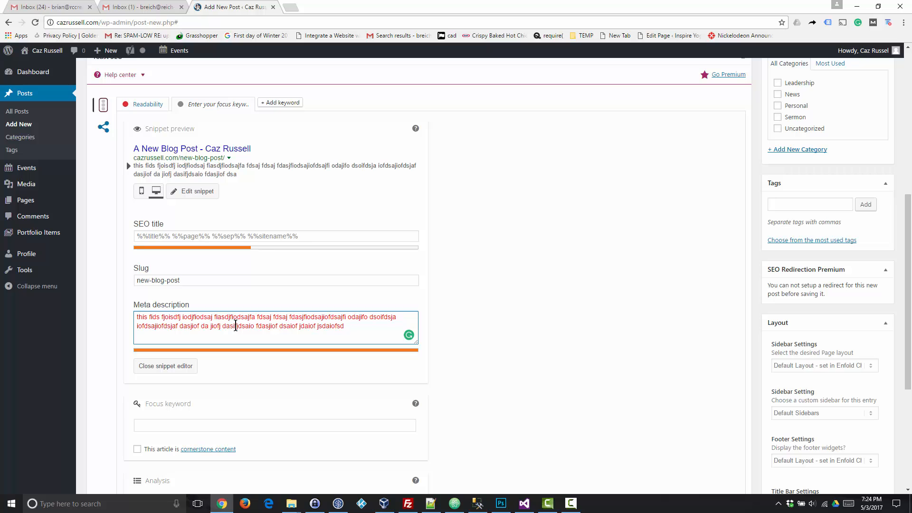
{"action": "key", "text": "ctrl+a"}
{"action": "key", "text": "BackSpace"}
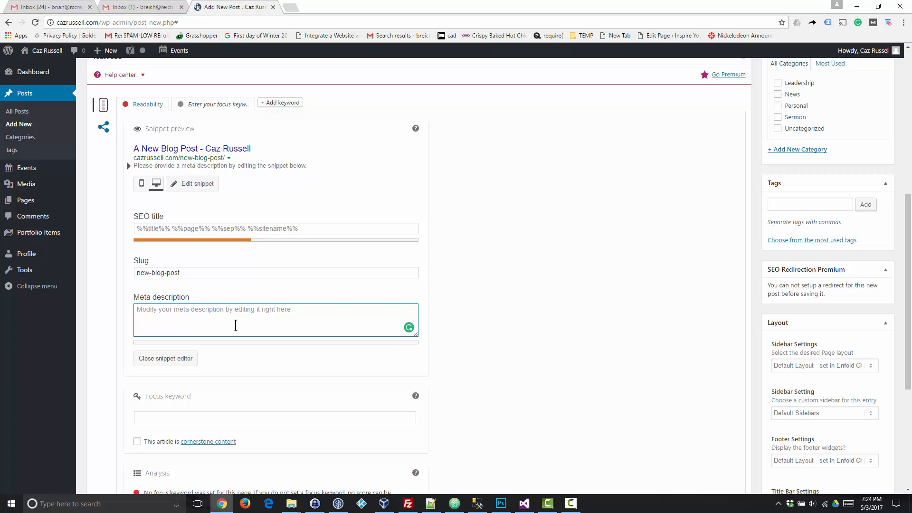
Step: Set the post's focus keyword to "leadership conference"
{"action": "scroll", "coordinate": [228, 269], "scroll_direction": "down", "scroll_amount": 3}
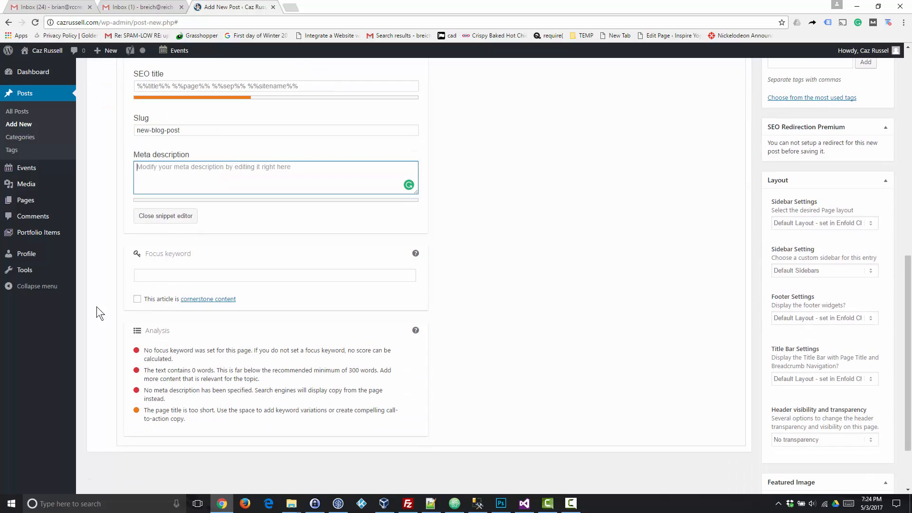
{"action": "left_click", "coordinate": [181, 274]}
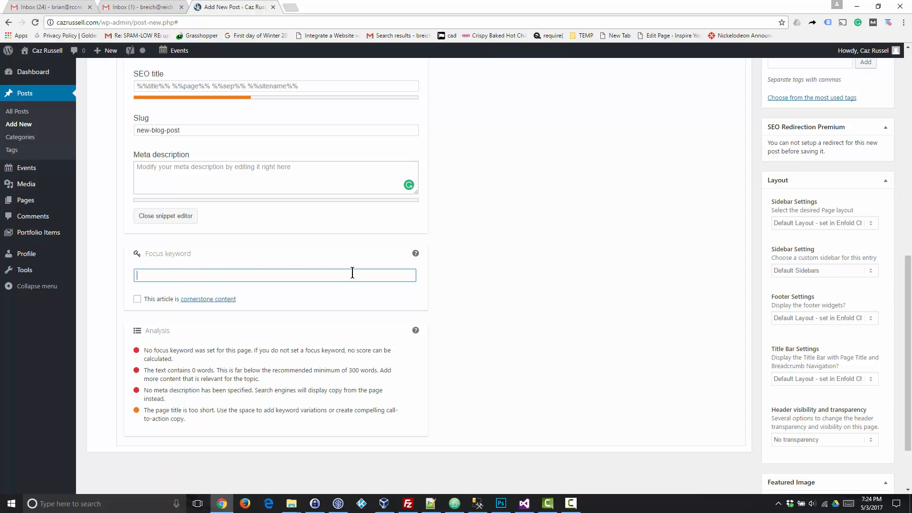
{"action": "type", "text": "leadership conference"}
{"action": "key", "text": "Tab"}
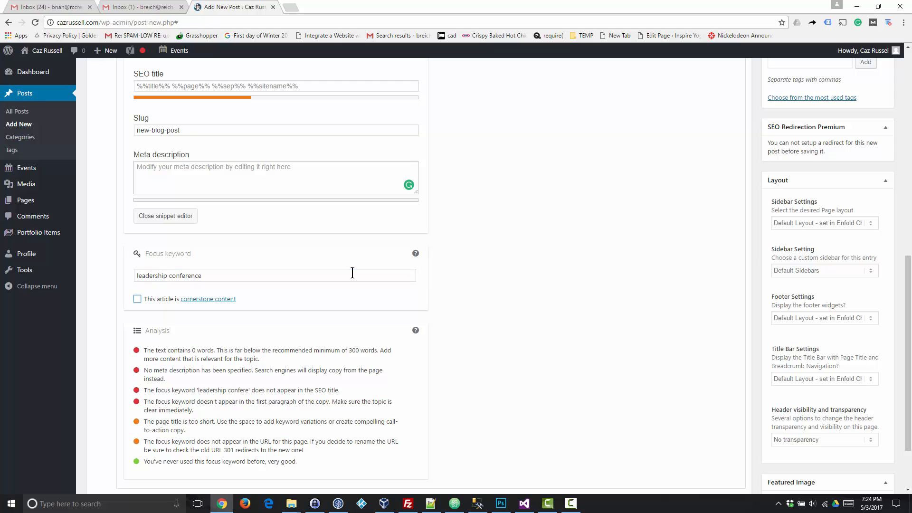
{"action": "left_click", "coordinate": [266, 275]}
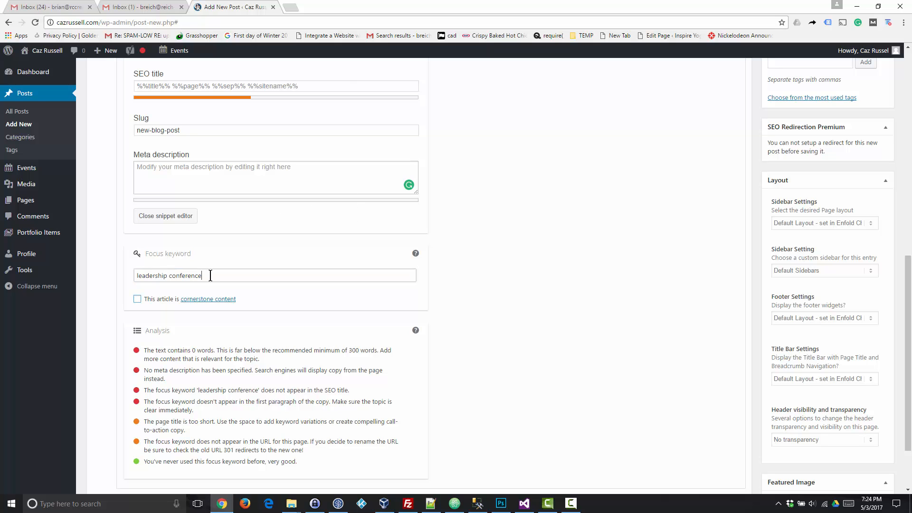
{"action": "scroll", "coordinate": [181, 309], "scroll_direction": "up", "scroll_amount": 2}
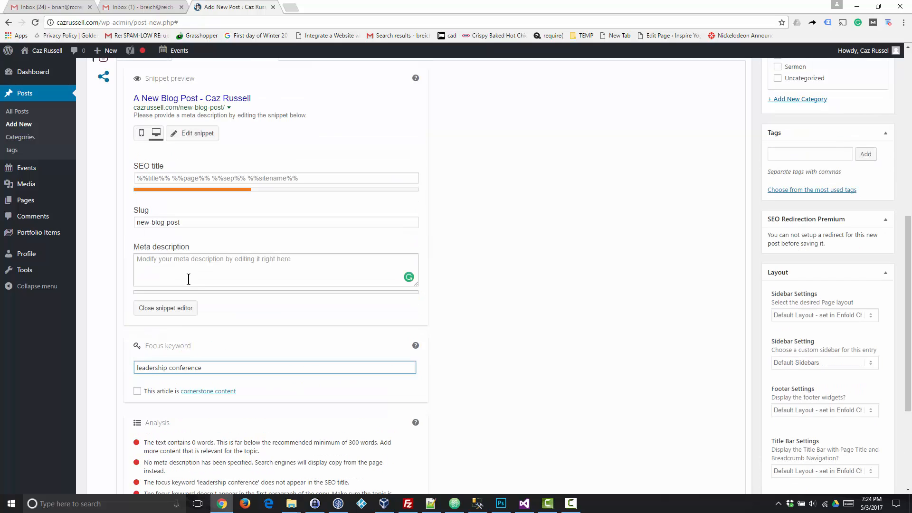
Step: Check the Yoast SEO readability analysis and return to the analysis for the keyword "leadership conference"
{"action": "scroll", "coordinate": [201, 198], "scroll_direction": "down", "scroll_amount": 2}
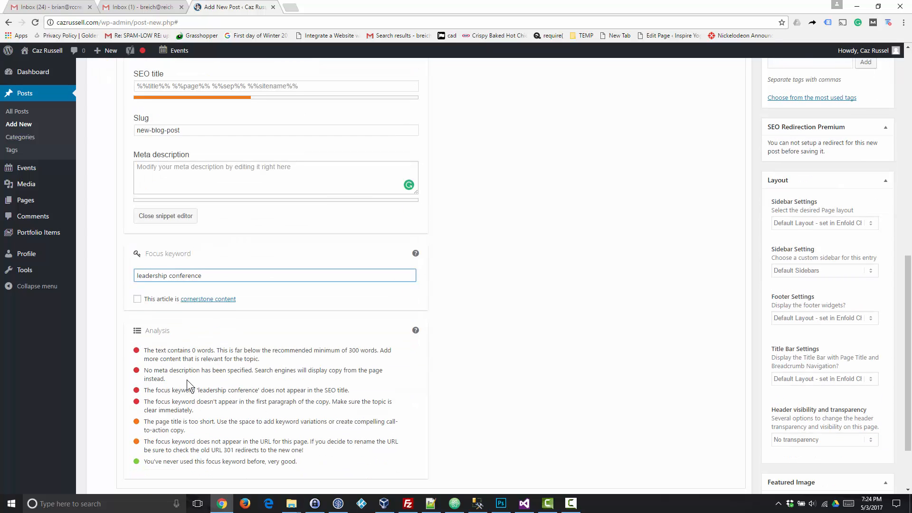
{"action": "scroll", "coordinate": [188, 383], "scroll_direction": "up", "scroll_amount": 2}
{"action": "scroll", "coordinate": [189, 386], "scroll_direction": "down", "scroll_amount": 4}
{"action": "scroll", "coordinate": [180, 265], "scroll_direction": "up", "scroll_amount": 4}
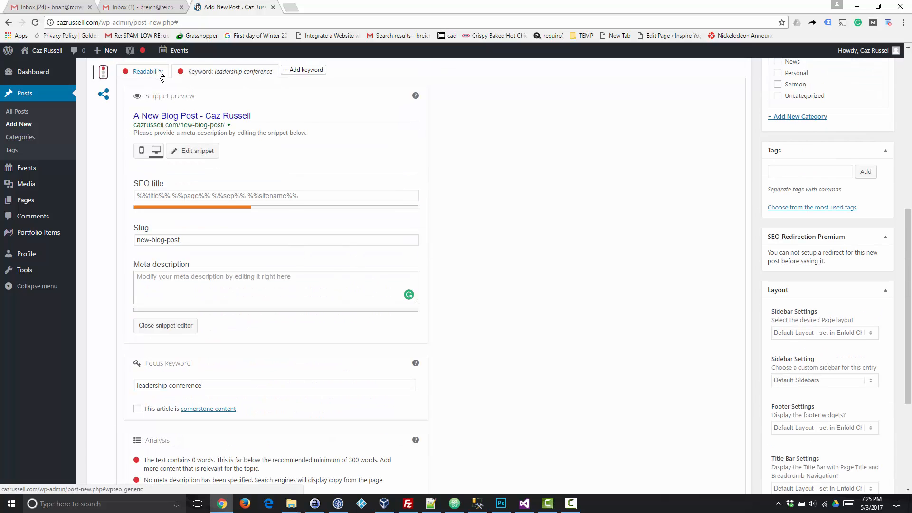
{"action": "left_click", "coordinate": [153, 72]}
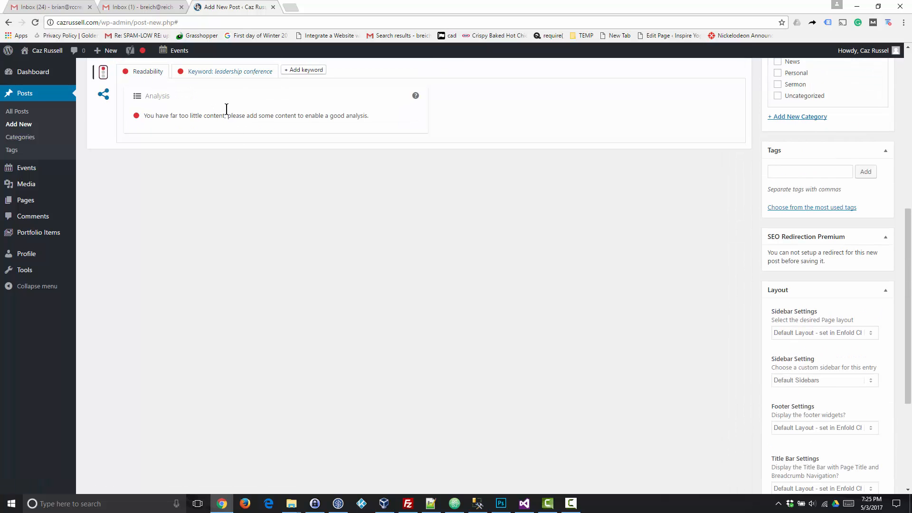
{"action": "left_click", "coordinate": [223, 74]}
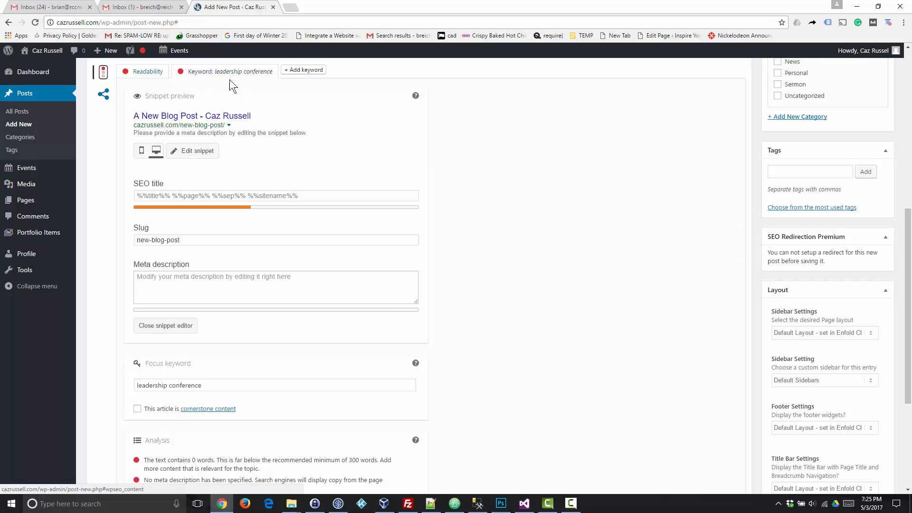
Step: Read through the keyword analysis findings on content length, meta description, SEO title and URL
{"action": "scroll", "coordinate": [240, 229], "scroll_direction": "down", "scroll_amount": 4}
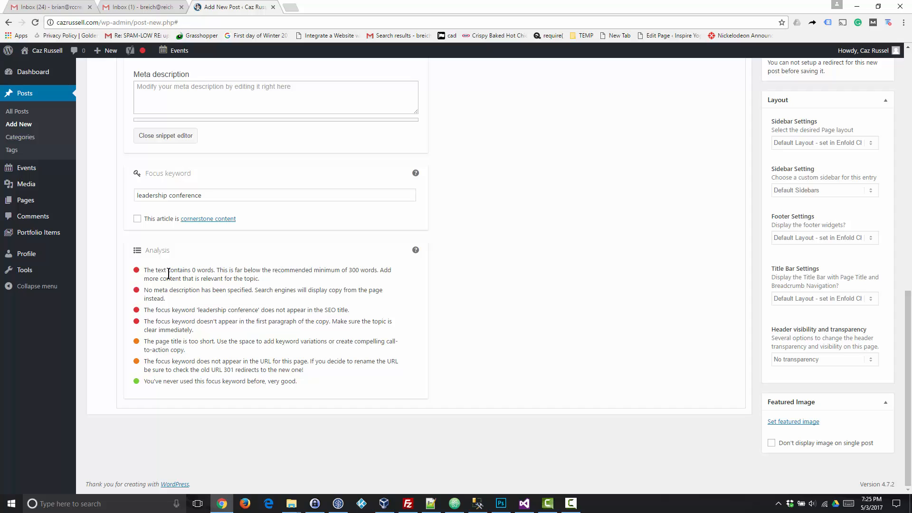
{"action": "triple_click", "coordinate": [160, 271]}
{"action": "left_click", "coordinate": [261, 279]}
{"action": "left_click_drag", "start_coordinate": [235, 270], "coordinate": [272, 277]}
{"action": "left_click", "coordinate": [314, 284]}
{"action": "mouse_move", "coordinate": [154, 272]}
{"action": "left_mouse_down"}
{"action": "mouse_move", "coordinate": [240, 322]}
{"action": "mouse_move", "coordinate": [305, 382]}
{"action": "mouse_move", "coordinate": [145, 363]}
{"action": "mouse_move", "coordinate": [157, 280]}
{"action": "mouse_move", "coordinate": [145, 270]}
{"action": "left_mouse_up"}
{"action": "left_click", "coordinate": [340, 391]}
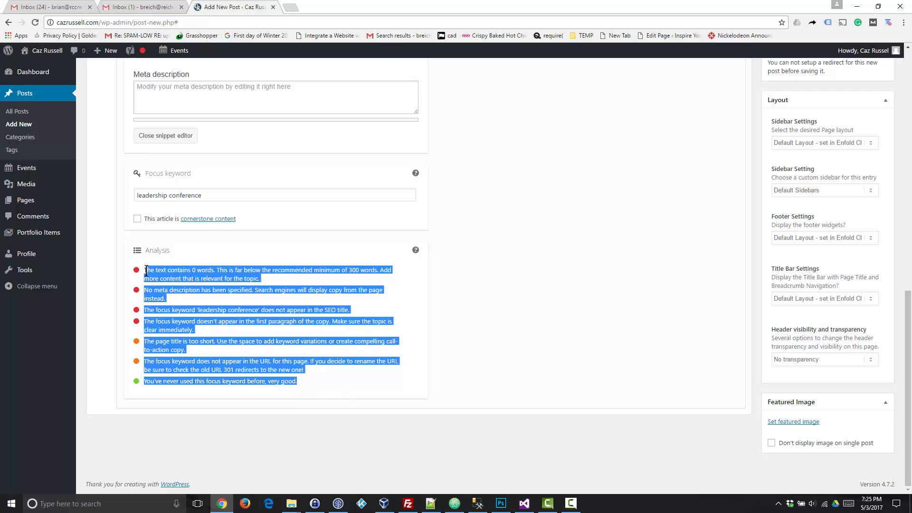
{"action": "left_click", "coordinate": [181, 352]}
{"action": "left_click_drag", "start_coordinate": [296, 378], "coordinate": [168, 271]}
{"action": "left_click", "coordinate": [311, 295]}
{"action": "scroll", "coordinate": [314, 298], "scroll_direction": "up", "scroll_amount": 4}
{"action": "scroll", "coordinate": [313, 299], "scroll_direction": "down", "scroll_amount": 4}
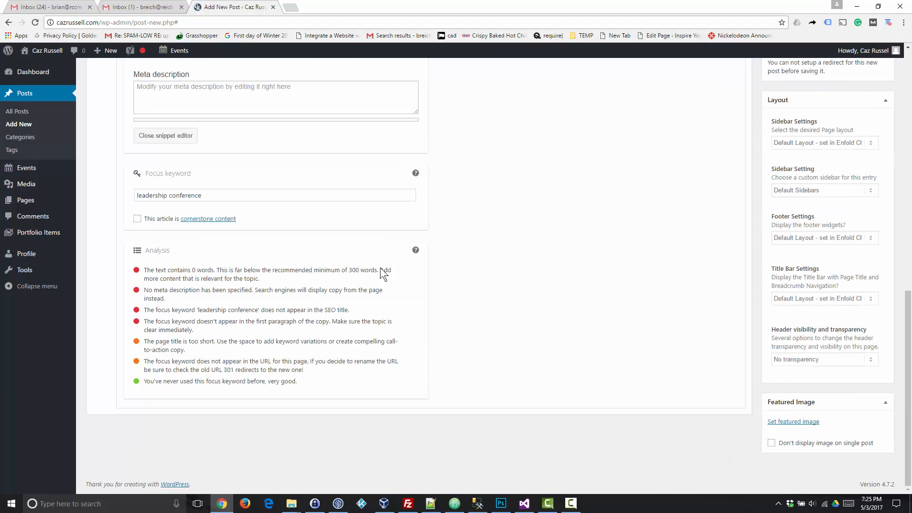
Step: Preview the draft post on the site and return to the post editor
{"action": "scroll", "coordinate": [642, 270], "scroll_direction": "up", "scroll_amount": 6}
{"action": "scroll", "coordinate": [642, 270], "scroll_direction": "up", "scroll_amount": 5}
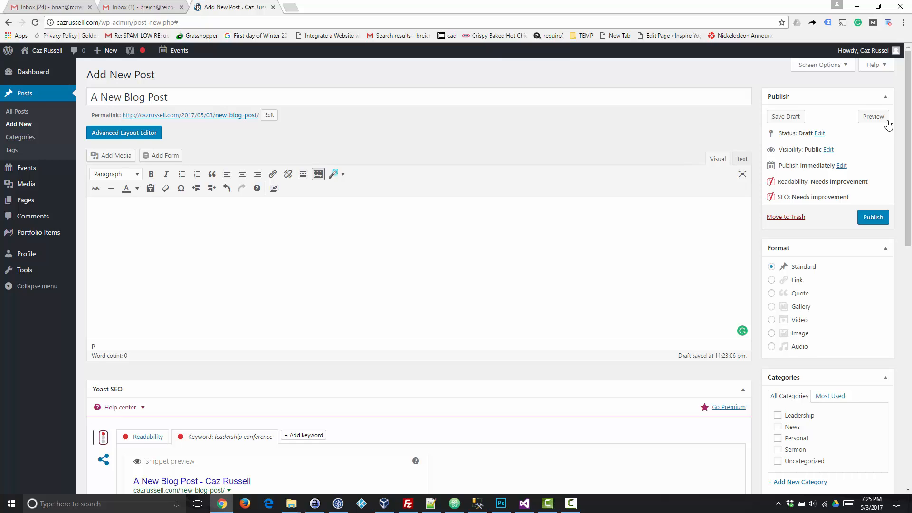
{"action": "left_click", "coordinate": [865, 120]}
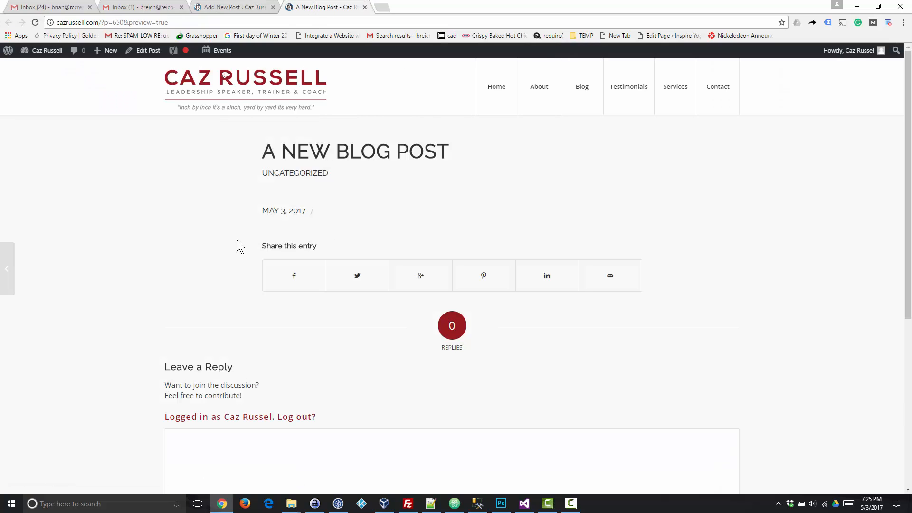
{"action": "left_click", "coordinate": [249, 5]}
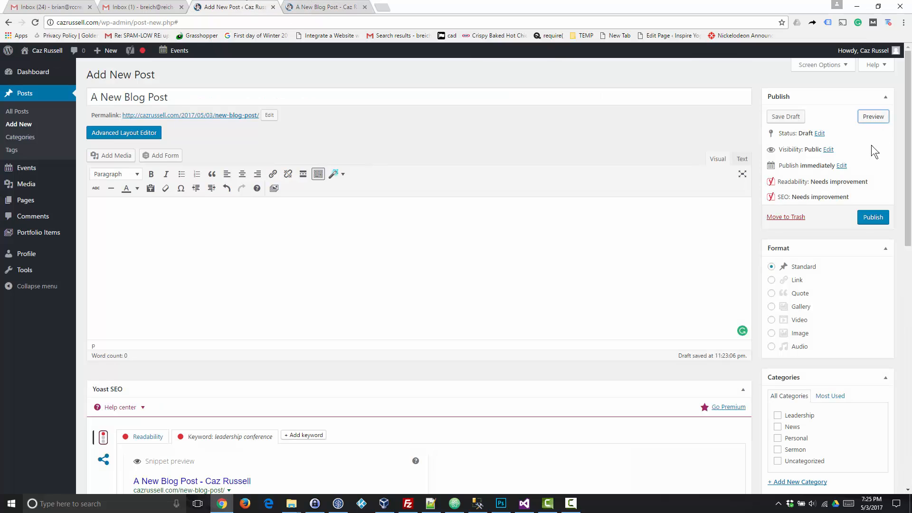
Step: Look at the available choices for the post's status and cancel the status edit
{"action": "left_click", "coordinate": [820, 135]}
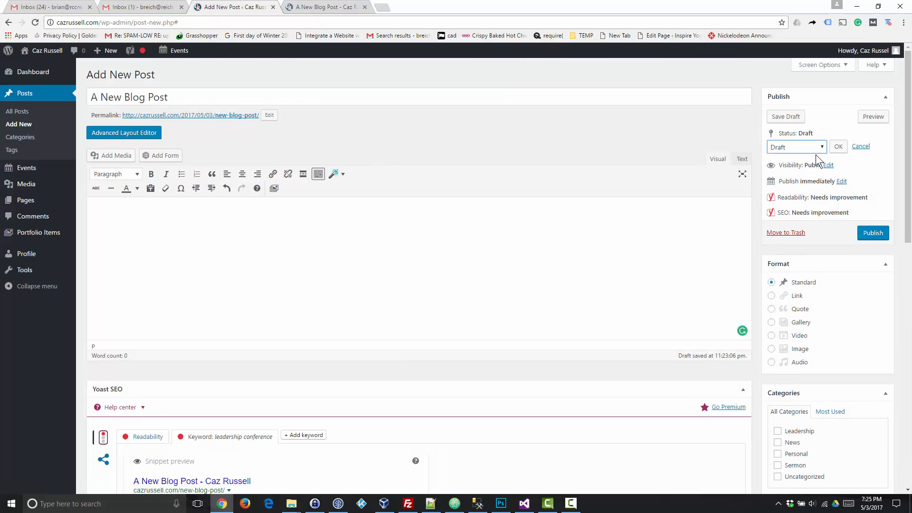
{"action": "left_click", "coordinate": [811, 149]}
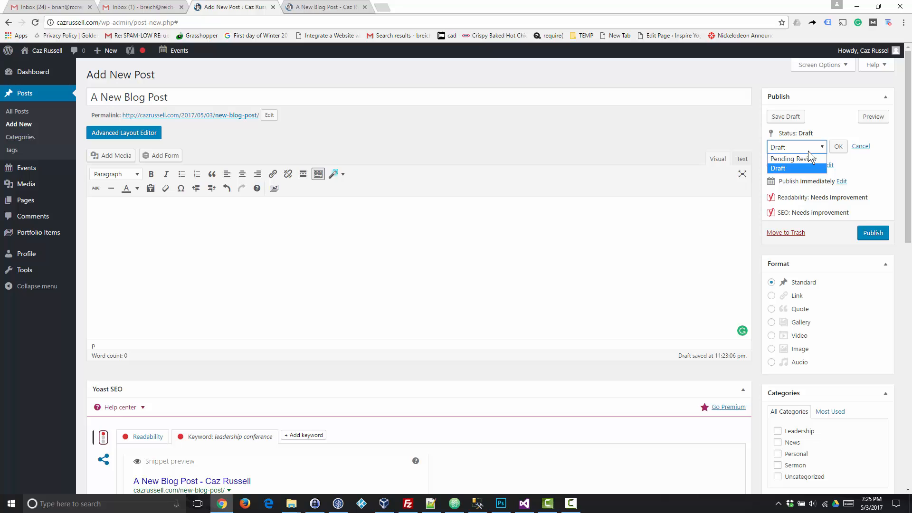
{"action": "left_click", "coordinate": [865, 150]}
{"action": "left_click", "coordinate": [863, 148]}
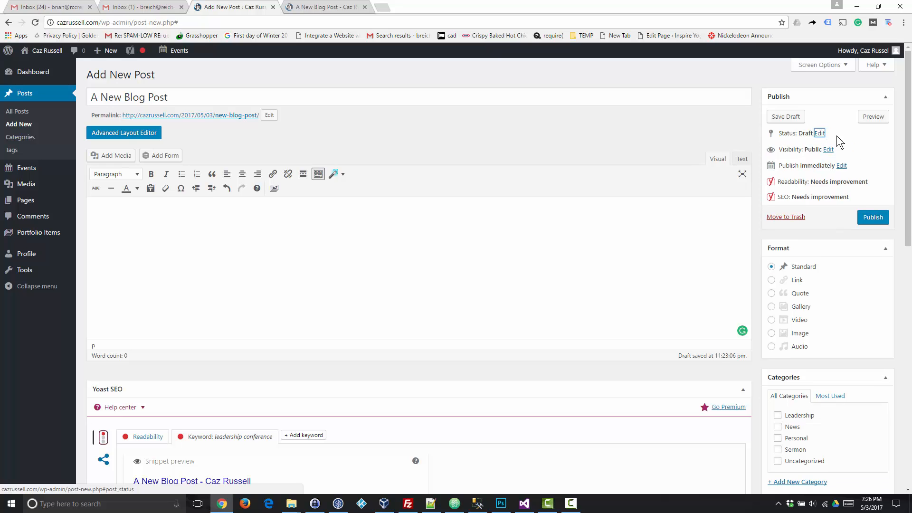
Step: Examine the post's visibility options and cancel the visibility edit
{"action": "left_click", "coordinate": [828, 150]}
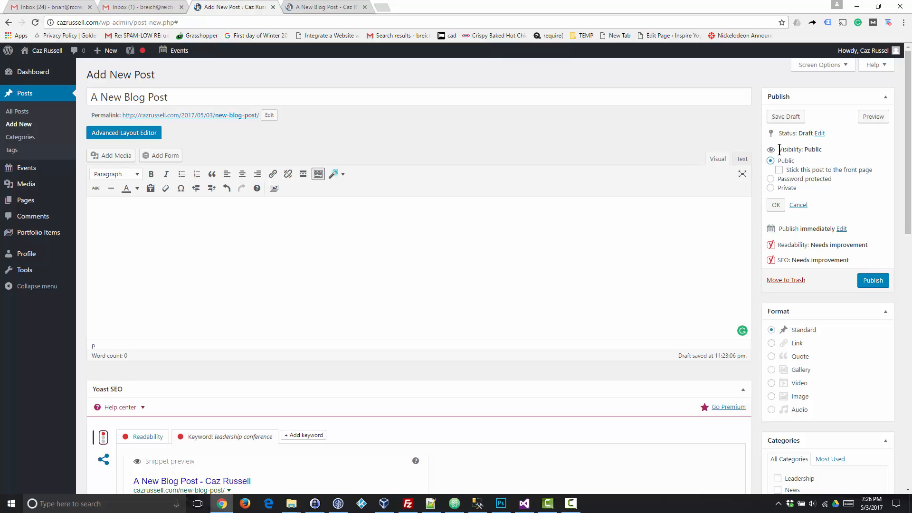
{"action": "mouse_move", "coordinate": [780, 149]}
{"action": "left_mouse_down"}
{"action": "mouse_move", "coordinate": [813, 166]}
{"action": "mouse_move", "coordinate": [825, 190]}
{"action": "mouse_move", "coordinate": [780, 147]}
{"action": "left_mouse_up"}
{"action": "left_click", "coordinate": [820, 192]}
{"action": "left_click", "coordinate": [780, 146]}
{"action": "left_click", "coordinate": [798, 205]}
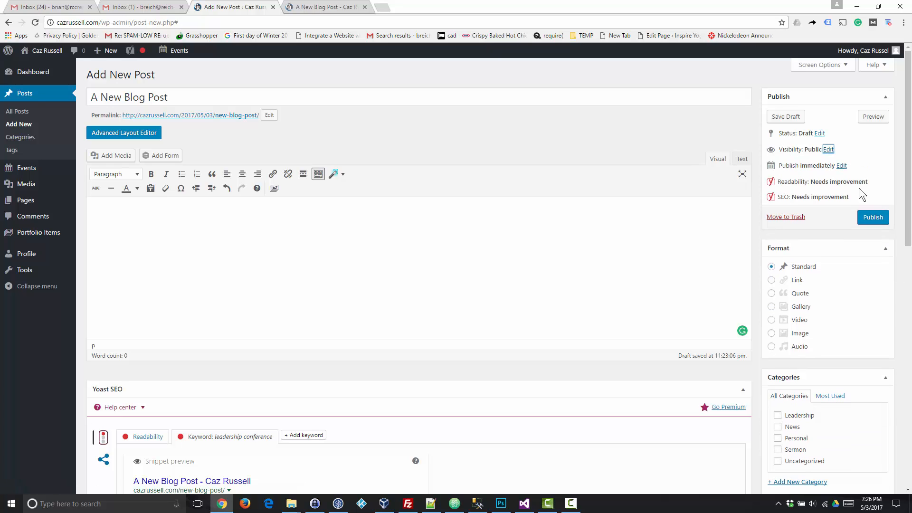
Step: Look at the publish date settings, cancel them, and check the post's Readability and SEO ratings
{"action": "left_click", "coordinate": [842, 166]}
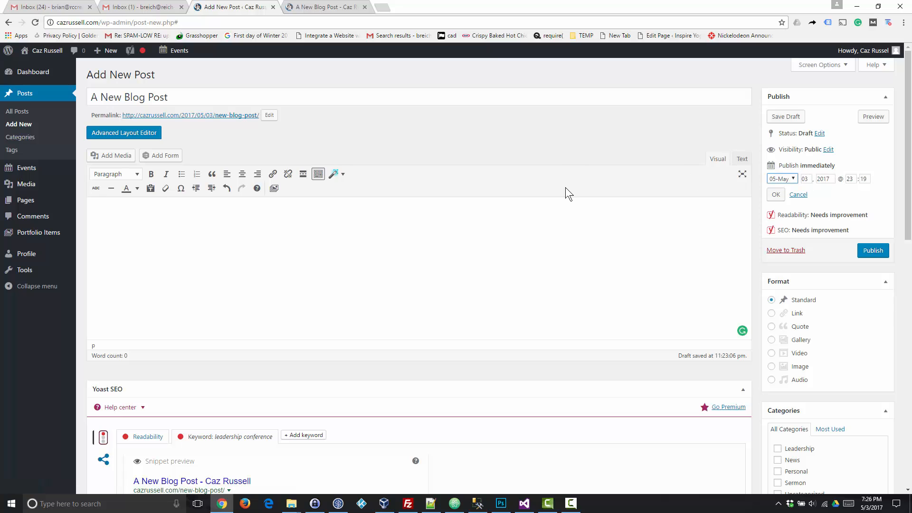
{"action": "left_click", "coordinate": [798, 195]}
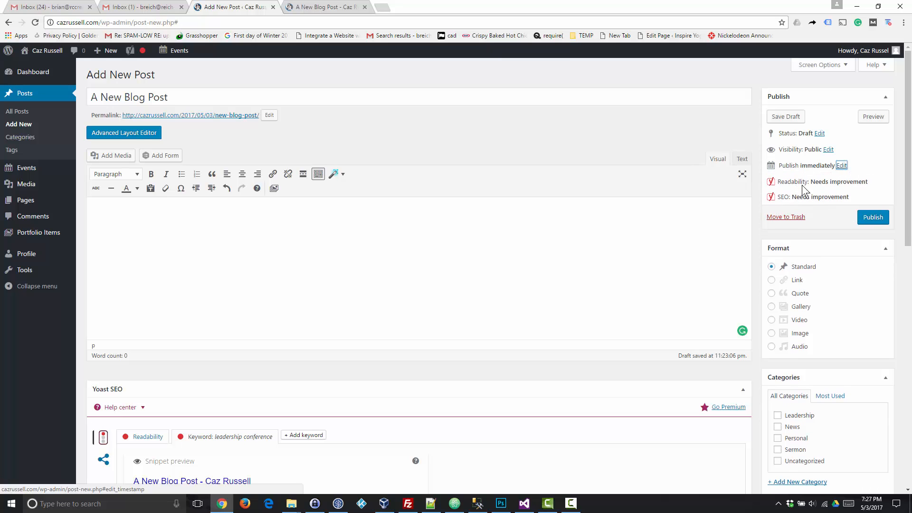
{"action": "mouse_move", "coordinate": [788, 182]}
{"action": "left_mouse_down"}
{"action": "mouse_move", "coordinate": [865, 200]}
{"action": "mouse_move", "coordinate": [777, 181]}
{"action": "left_mouse_up"}
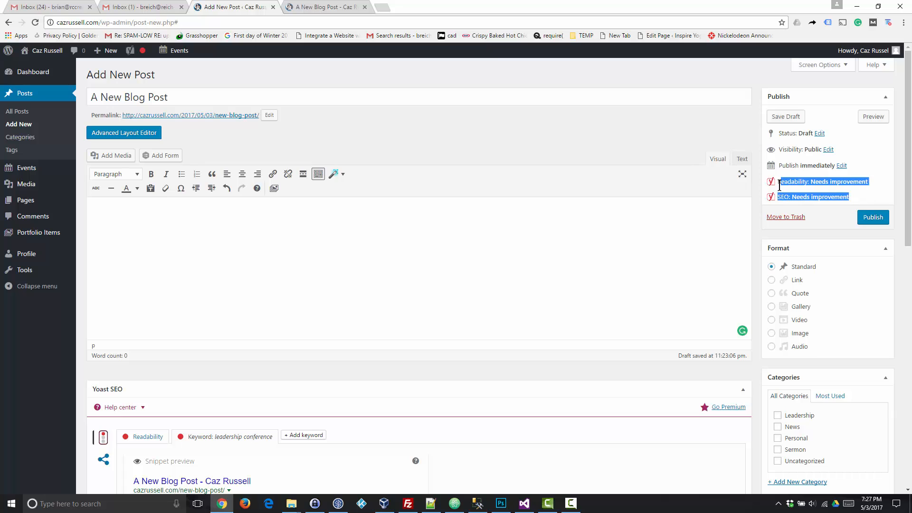
{"action": "left_click", "coordinate": [810, 185]}
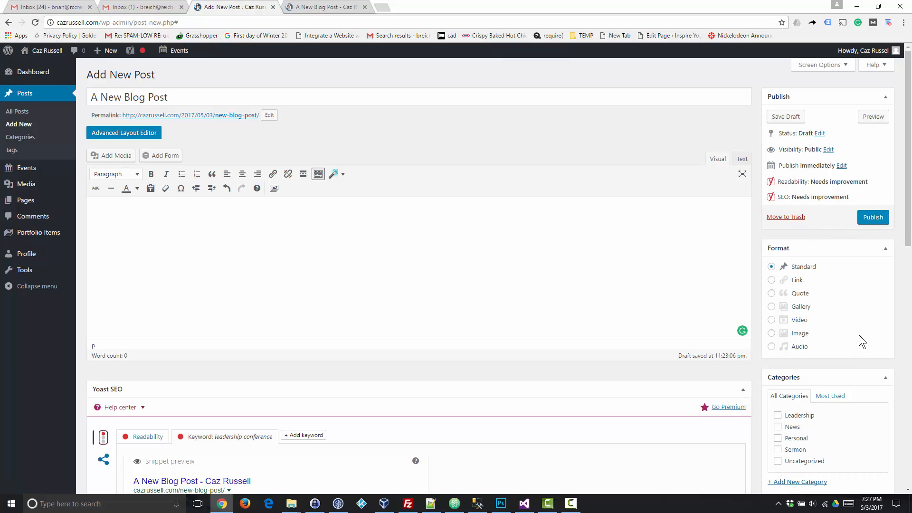
Step: Set the post format to Gallery, preview the post, and return to the editor
{"action": "scroll", "coordinate": [860, 322], "scroll_direction": "down", "scroll_amount": 2}
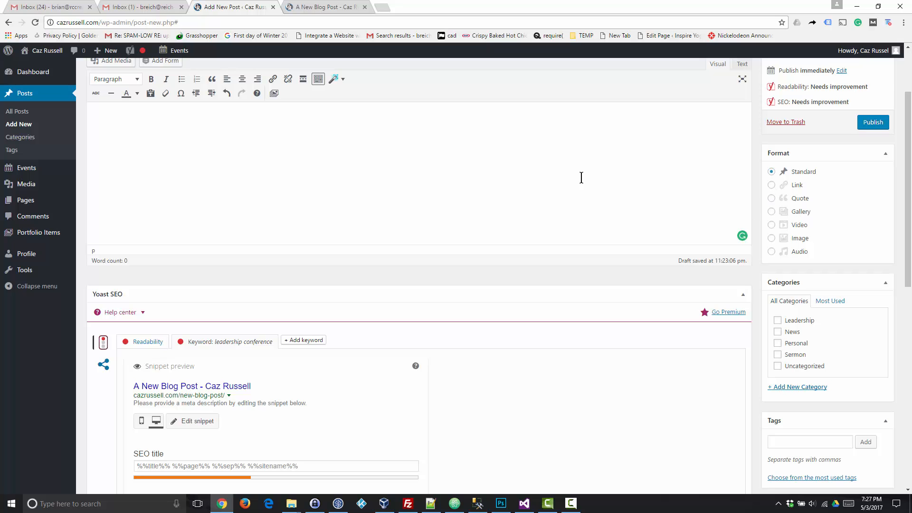
{"action": "left_click", "coordinate": [771, 211]}
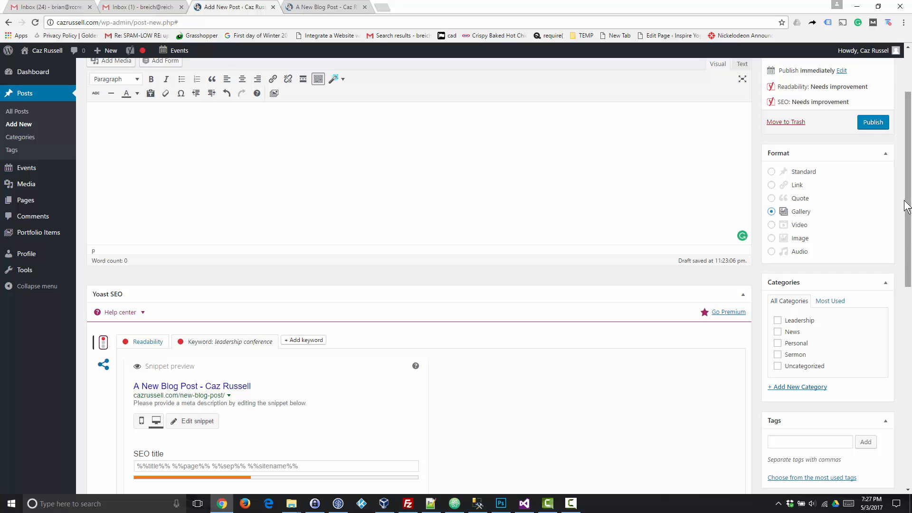
{"action": "scroll", "coordinate": [905, 207], "scroll_direction": "up", "scroll_amount": 2}
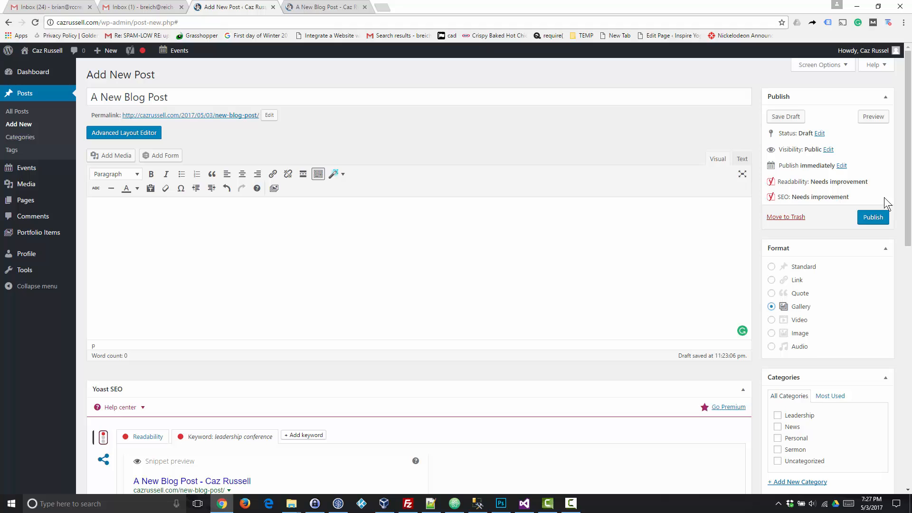
{"action": "left_click", "coordinate": [873, 117]}
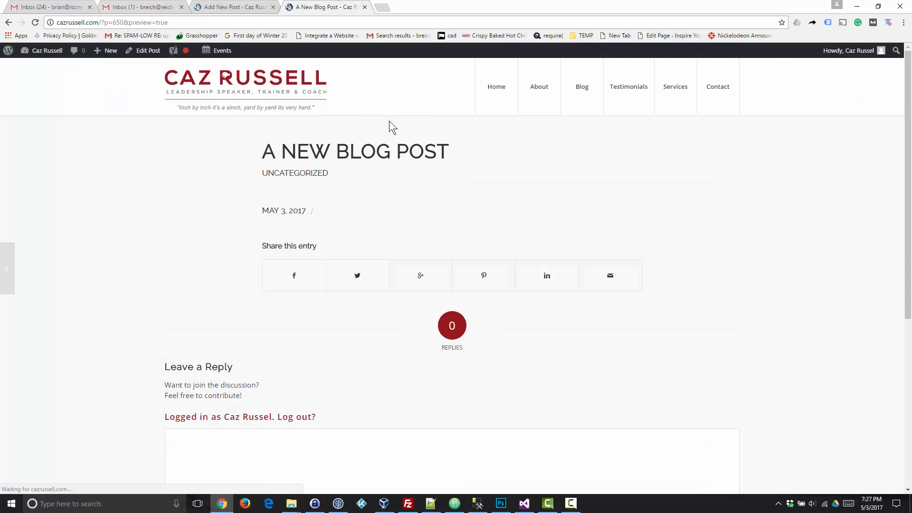
{"action": "left_click", "coordinate": [226, 5]}
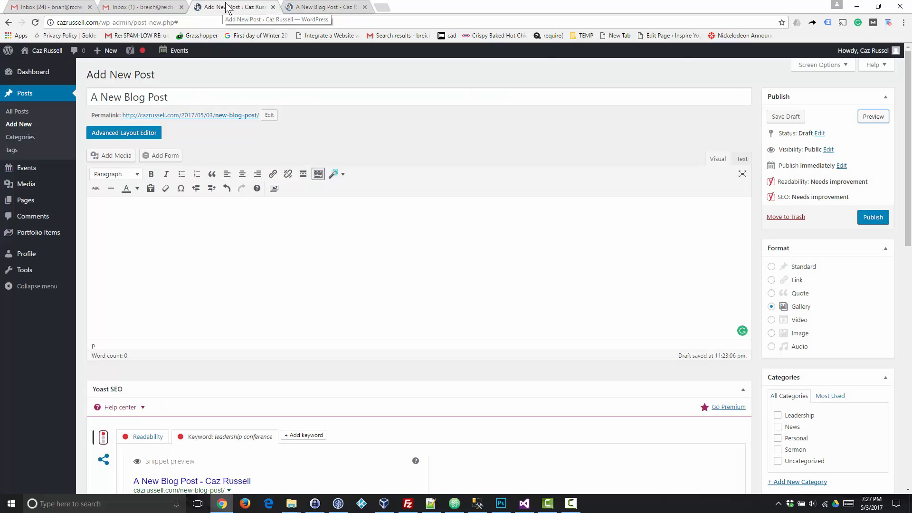
Step: Try "leadership" as a tag, clear it, and add the tags "harrisburg" and "senators" to the post instead
{"action": "scroll", "coordinate": [815, 349], "scroll_direction": "down", "scroll_amount": 1}
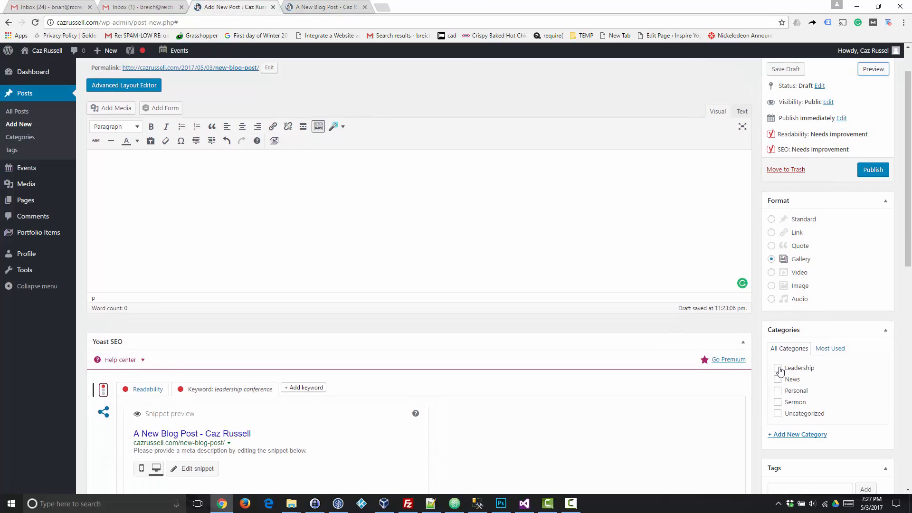
{"action": "scroll", "coordinate": [807, 382], "scroll_direction": "down", "scroll_amount": 3}
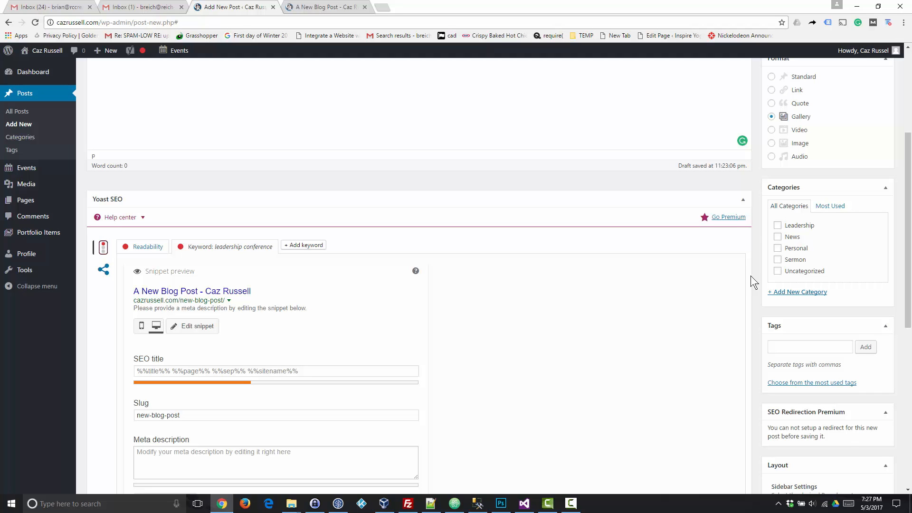
{"action": "scroll", "coordinate": [800, 285], "scroll_direction": "down", "scroll_amount": 2}
{"action": "left_click", "coordinate": [808, 253]}
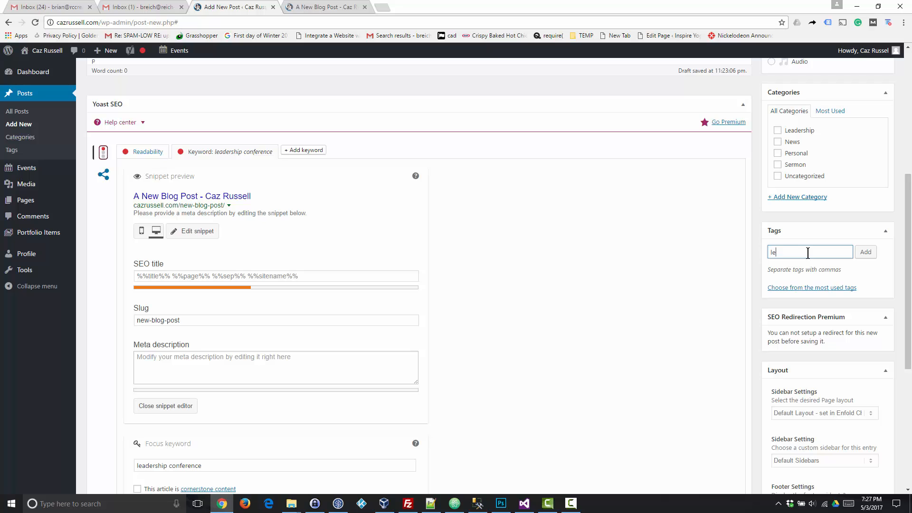
{"action": "type", "text": "leadership"}
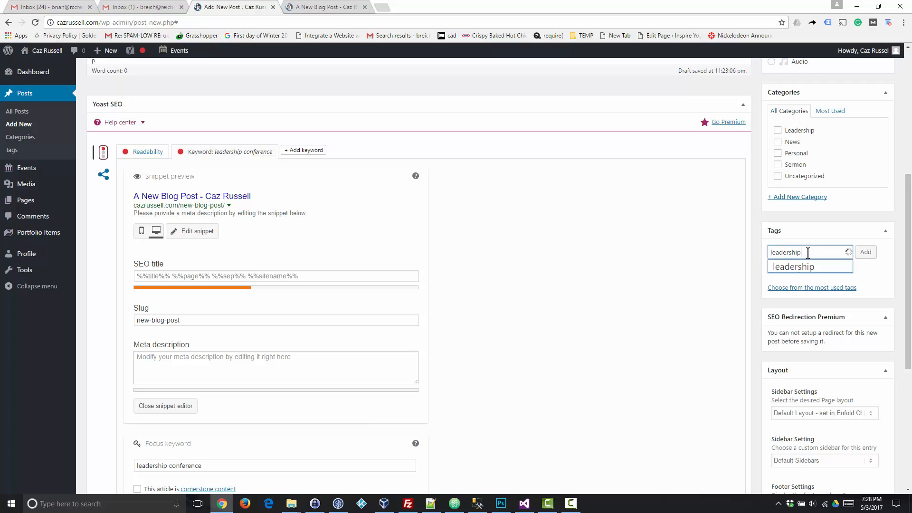
{"action": "type", "text": ","}
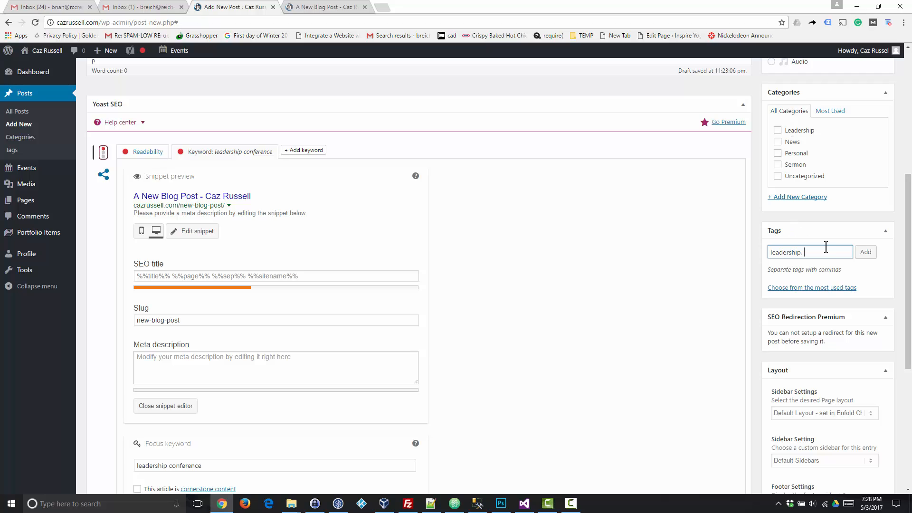
{"action": "key", "text": "ctrl+a"}
{"action": "key", "text": "BackSpace"}
{"action": "left_click", "coordinate": [865, 251]}
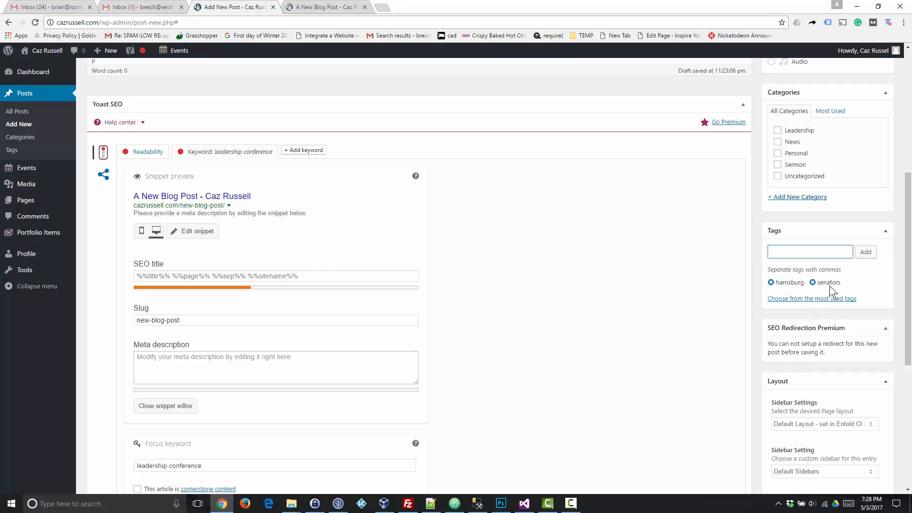
Step: Revisit the post's preview page and look over the editor's layout and featured image settings
{"action": "left_click", "coordinate": [324, 7]}
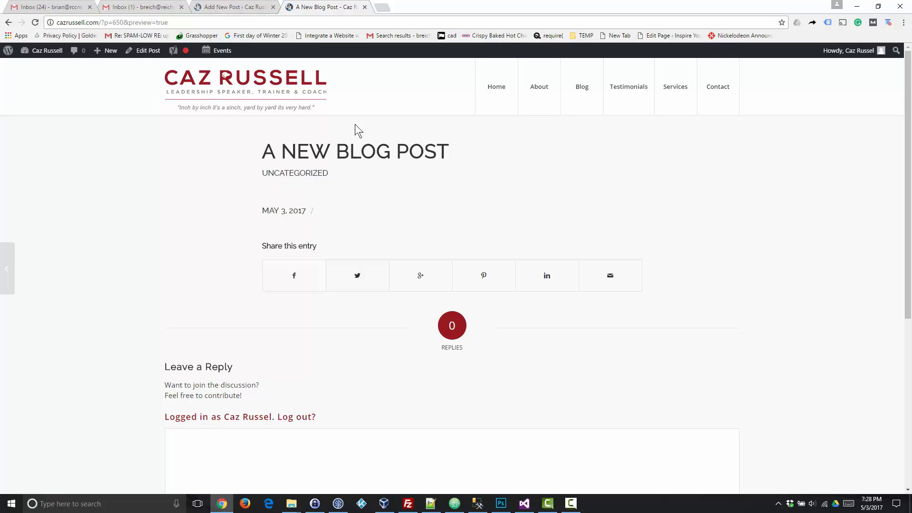
{"action": "left_click", "coordinate": [247, 7]}
{"action": "scroll", "coordinate": [849, 344], "scroll_direction": "down", "scroll_amount": 2}
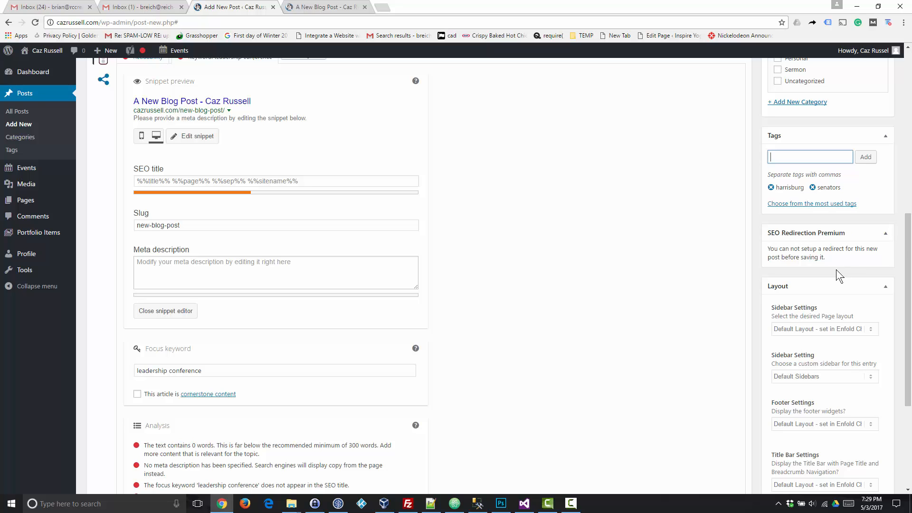
{"action": "scroll", "coordinate": [755, 259], "scroll_direction": "down", "scroll_amount": 2}
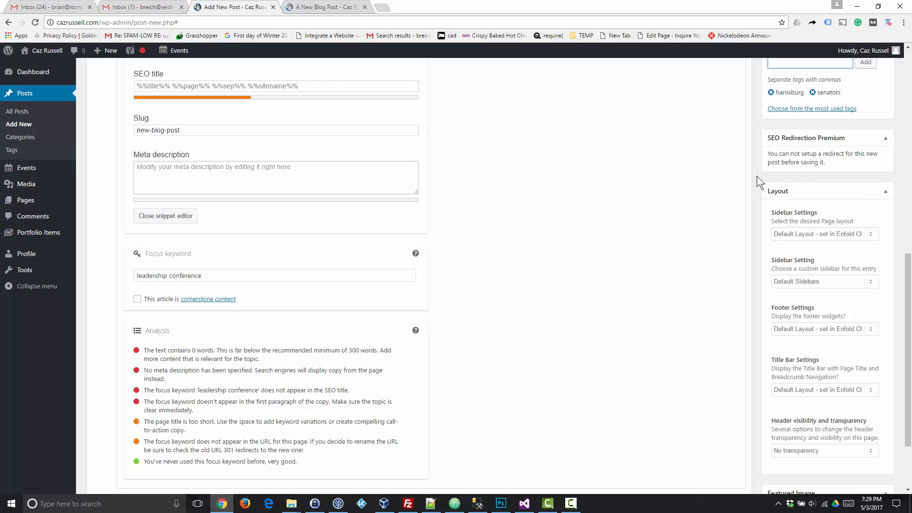
{"action": "scroll", "coordinate": [760, 218], "scroll_direction": "down", "scroll_amount": 2}
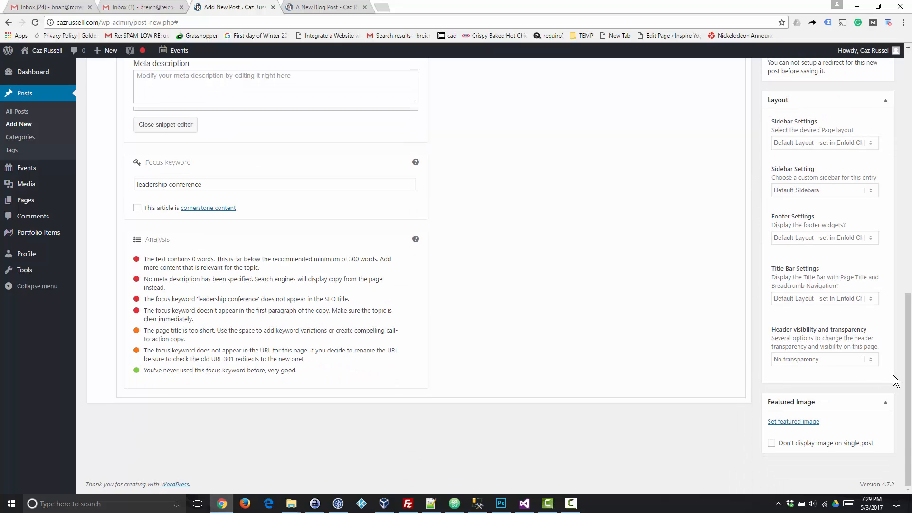
{"action": "scroll", "coordinate": [811, 195], "scroll_direction": "up", "scroll_amount": 2}
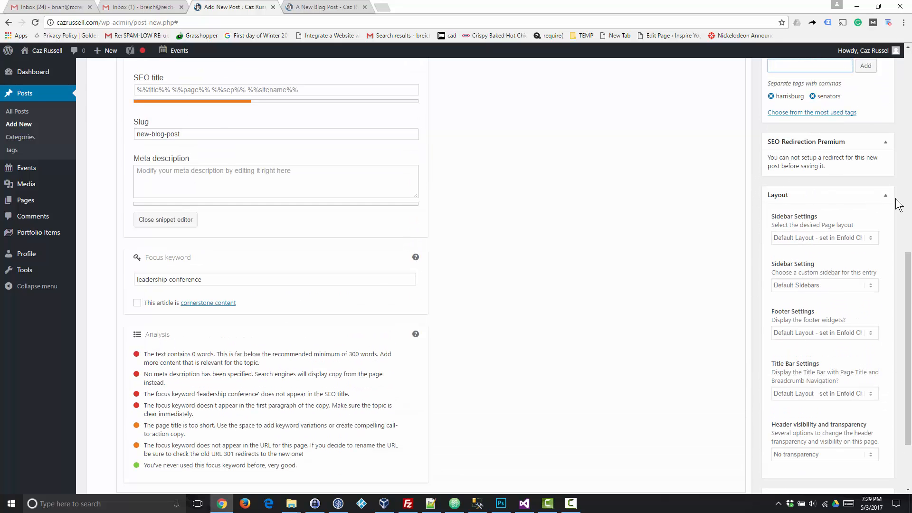
Step: Set creating-a-safety-culture.jpg from the media library as the post's featured image
{"action": "scroll", "coordinate": [891, 294], "scroll_direction": "down", "scroll_amount": 2}
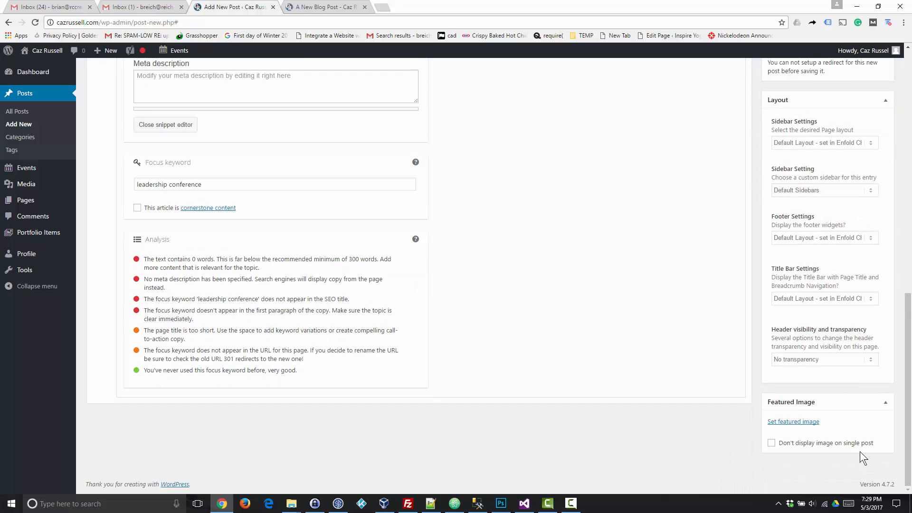
{"action": "left_click", "coordinate": [806, 422]}
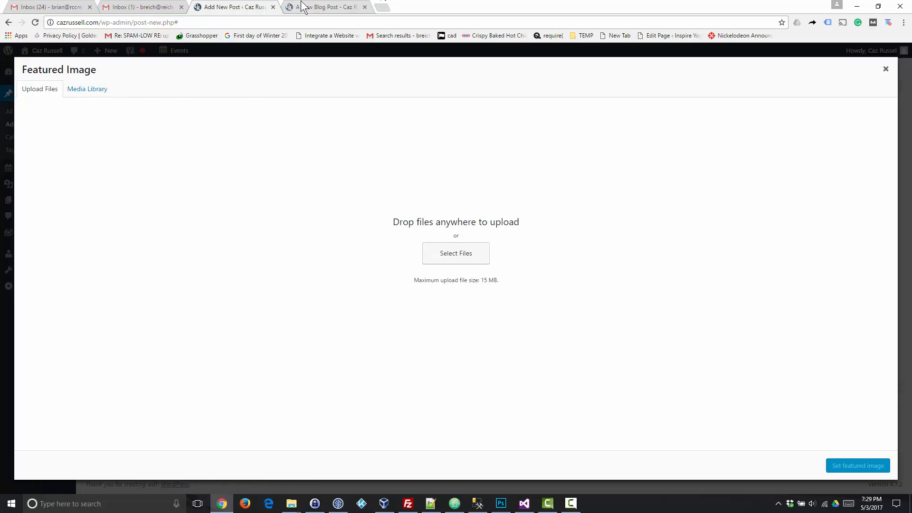
{"action": "left_click", "coordinate": [104, 90]}
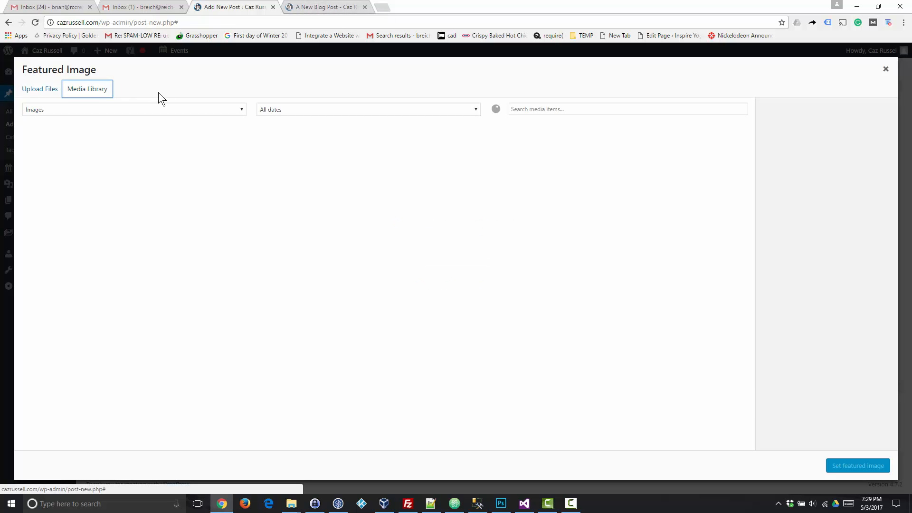
{"action": "left_click", "coordinate": [129, 172]}
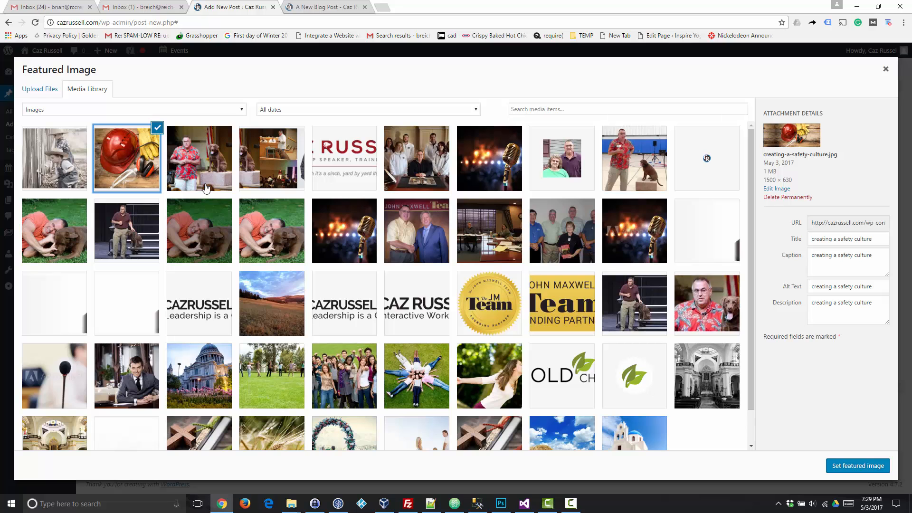
{"action": "left_click", "coordinate": [838, 467]}
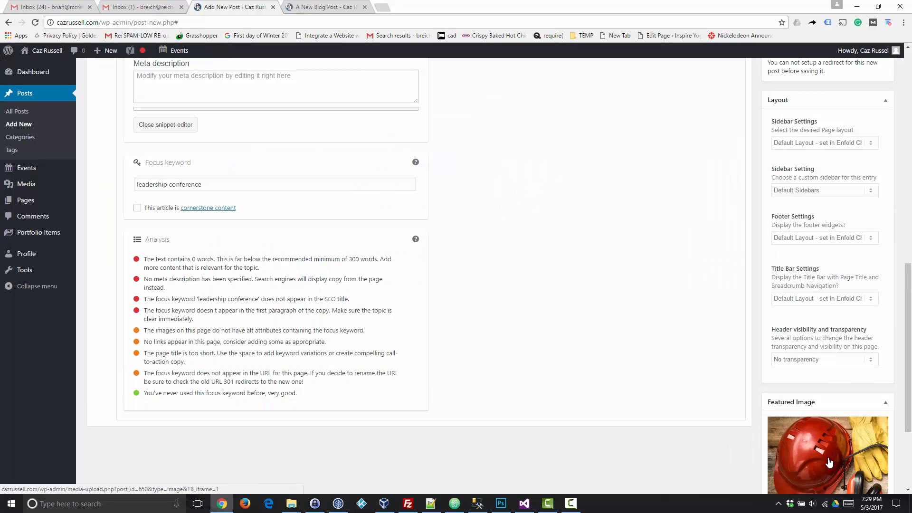
Step: Preview the post to check its featured image and tags, and return to the editor
{"action": "scroll", "coordinate": [869, 255], "scroll_direction": "up", "scroll_amount": 15}
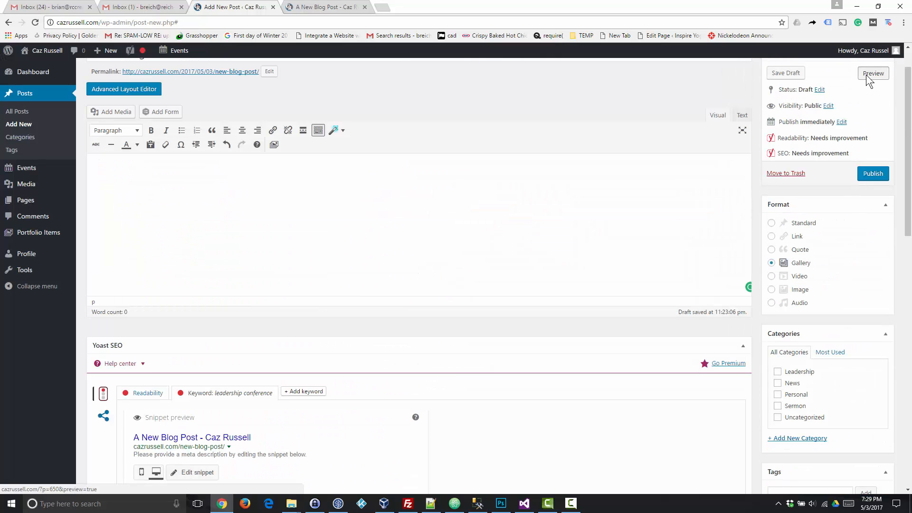
{"action": "left_click", "coordinate": [869, 74]}
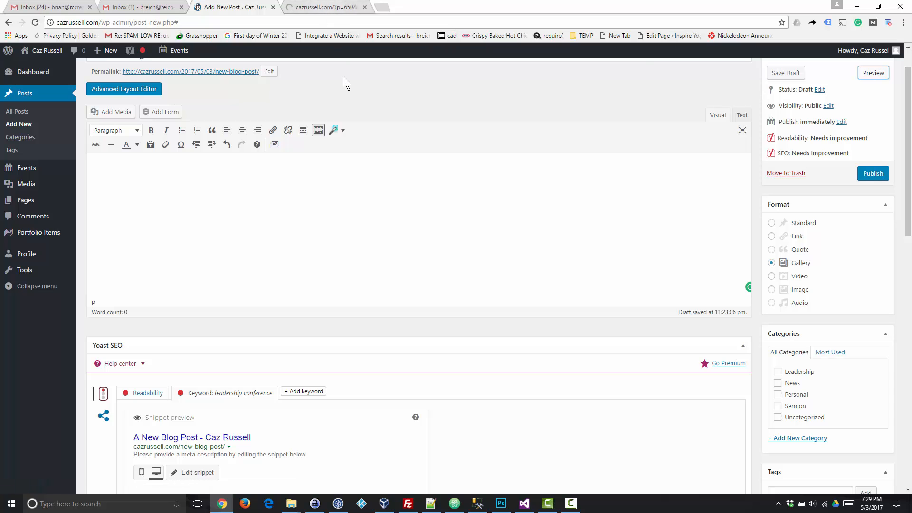
{"action": "left_click", "coordinate": [327, 7]}
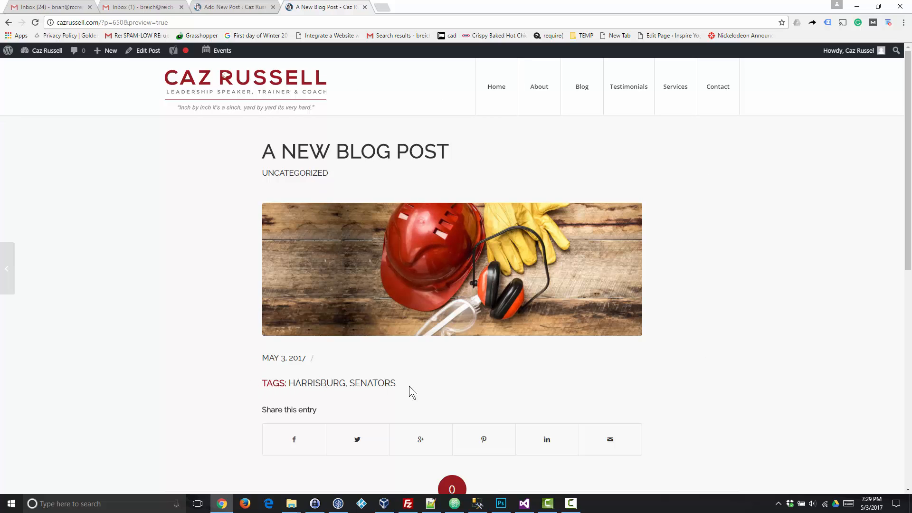
{"action": "left_click", "coordinate": [226, 6]}
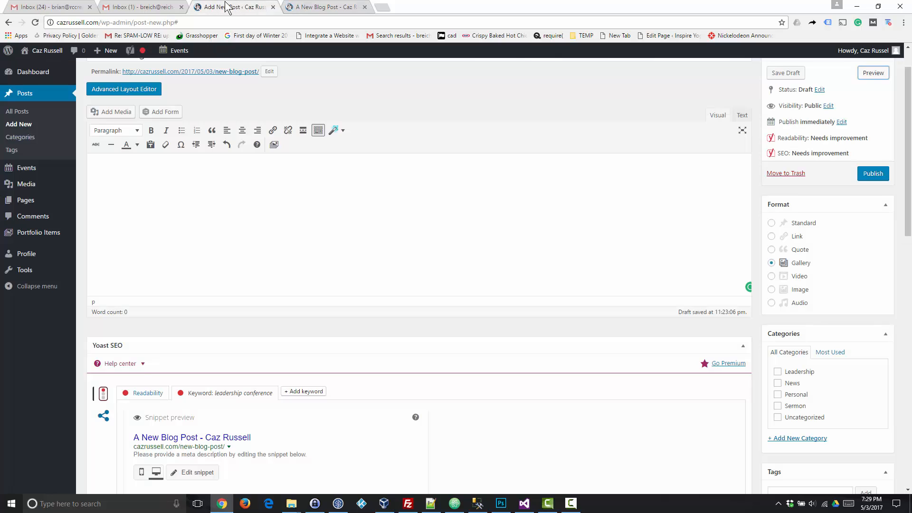
Step: Open the site's Blog page separately from the preview, look at the post thumbnails, and return to the editor
{"action": "scroll", "coordinate": [655, 245], "scroll_direction": "up", "scroll_amount": 1}
{"action": "left_click", "coordinate": [332, 5]}
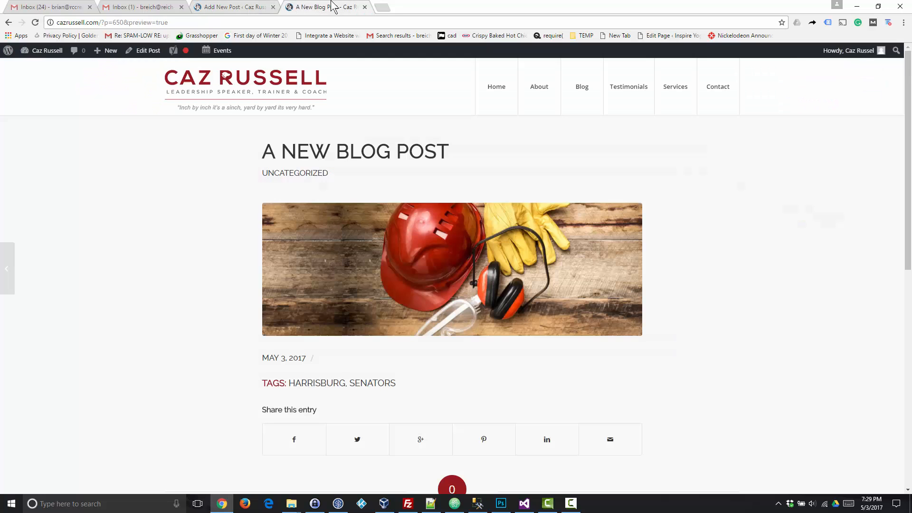
{"action": "middle_click", "coordinate": [591, 89]}
{"action": "left_click", "coordinate": [418, 6]}
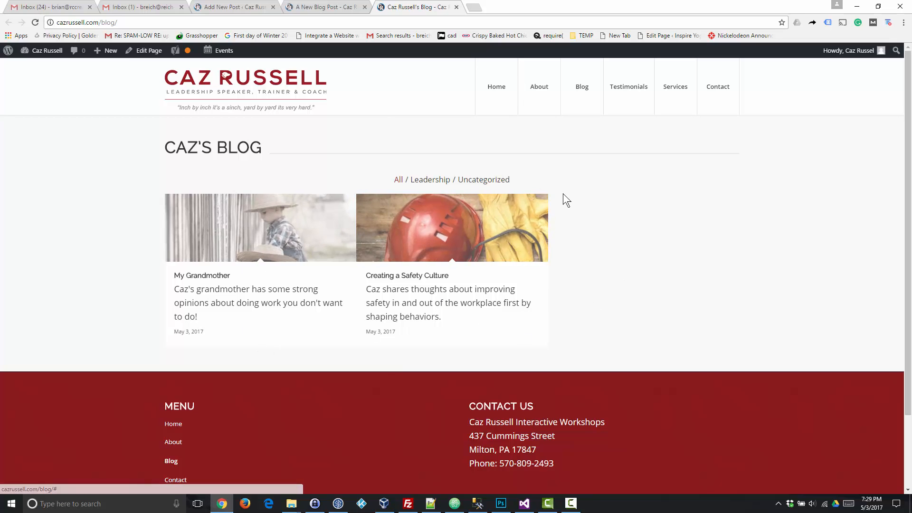
{"action": "left_click", "coordinate": [350, 7]}
{"action": "left_click", "coordinate": [230, 7]}
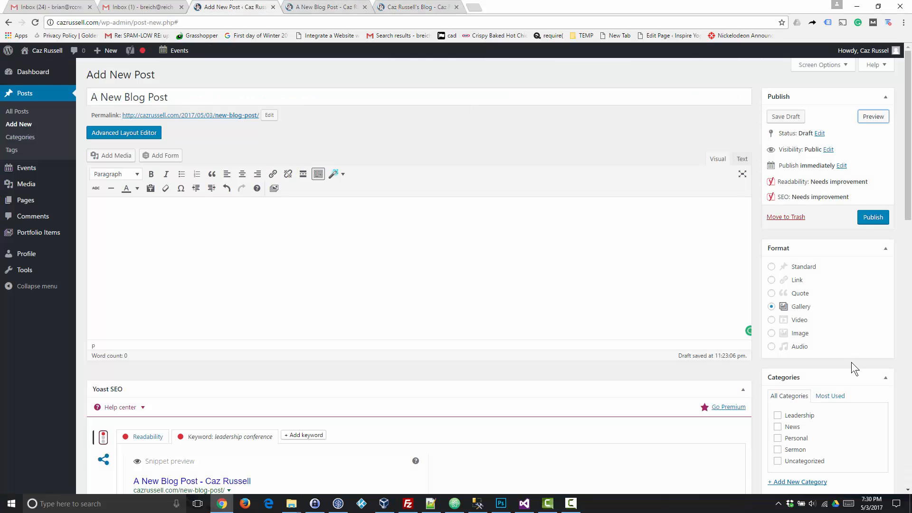
Step: Review the featured image and enable the Excerpt box in the editor's screen options
{"action": "scroll", "coordinate": [849, 365], "scroll_direction": "down", "scroll_amount": 7}
{"action": "scroll", "coordinate": [849, 364], "scroll_direction": "down", "scroll_amount": 9}
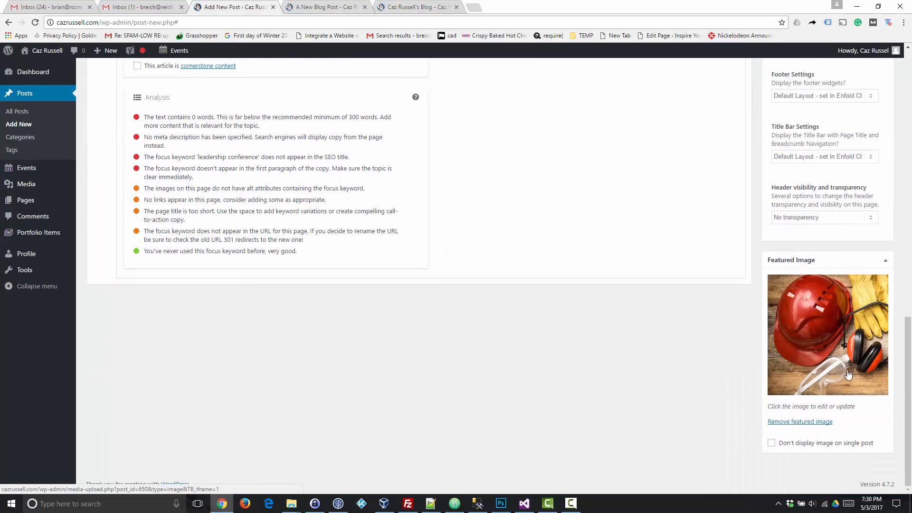
{"action": "left_click_drag", "start_coordinate": [908, 408], "coordinate": [876, 118]}
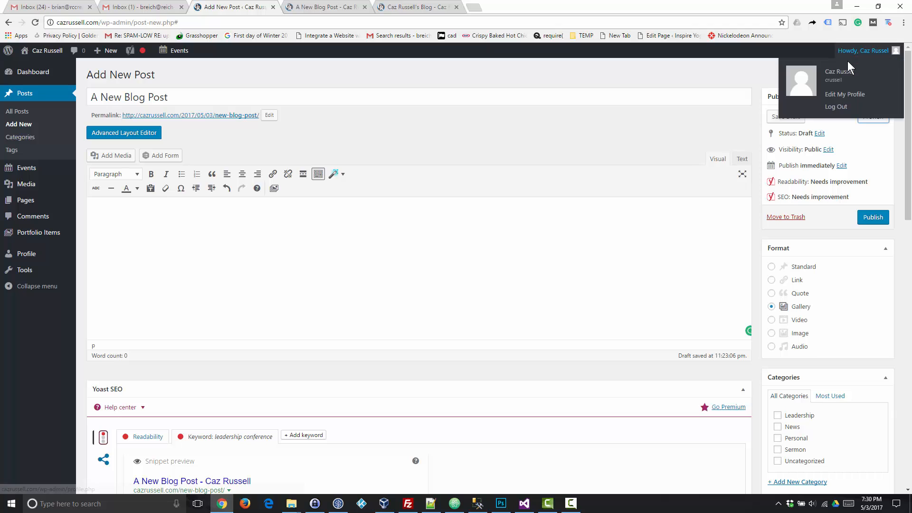
{"action": "left_click", "coordinate": [845, 66]}
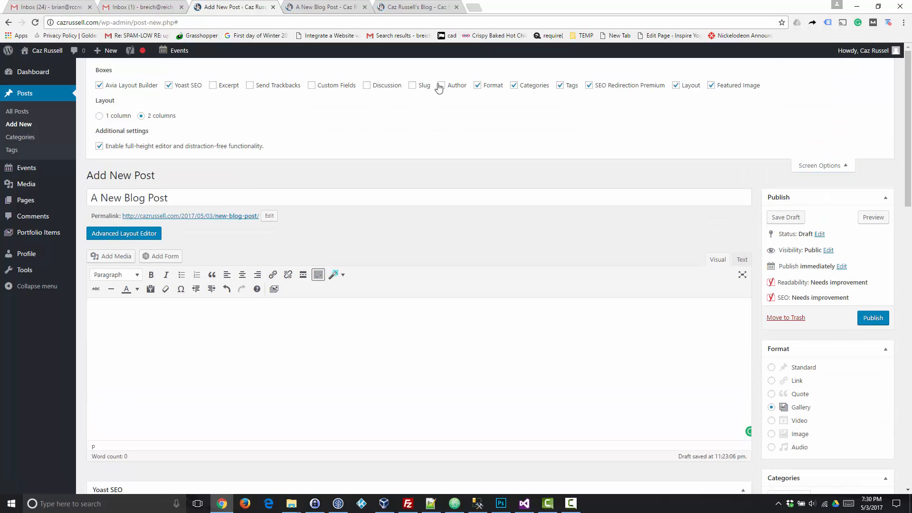
{"action": "left_click", "coordinate": [214, 86]}
Step: Enter the excerpt "This is a blog post about leadership conferences in Harrisburg, PA."
{"action": "scroll", "coordinate": [343, 121], "scroll_direction": "down", "scroll_amount": 12}
{"action": "scroll", "coordinate": [359, 257], "scroll_direction": "down", "scroll_amount": 4}
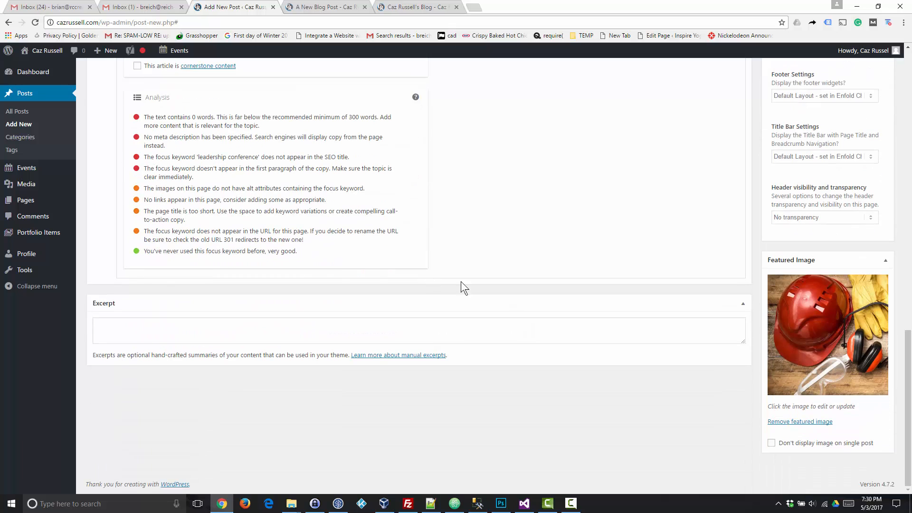
{"action": "left_click", "coordinate": [134, 337]}
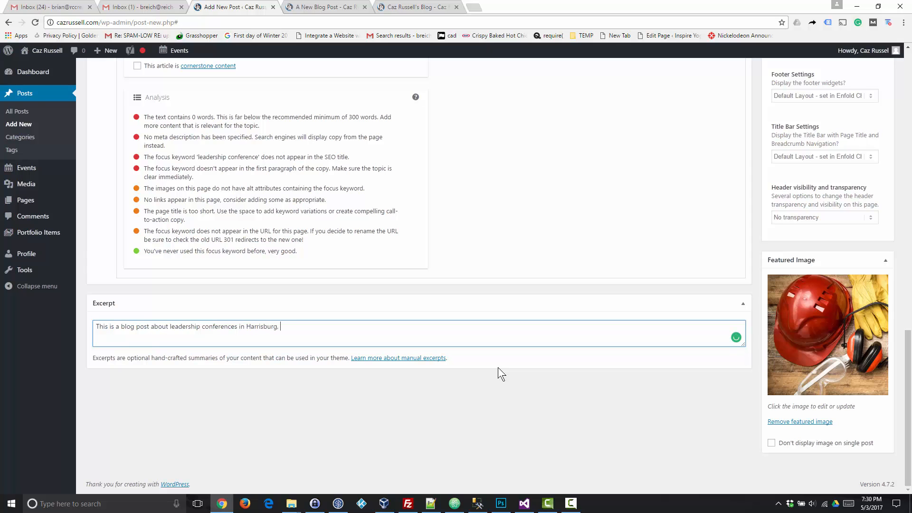
{"action": "type", "text": "PA."}
Step: Examine the "My Grandmother" excerpt on the Blog page, open that post, and return to the editor
{"action": "left_click", "coordinate": [433, 8]}
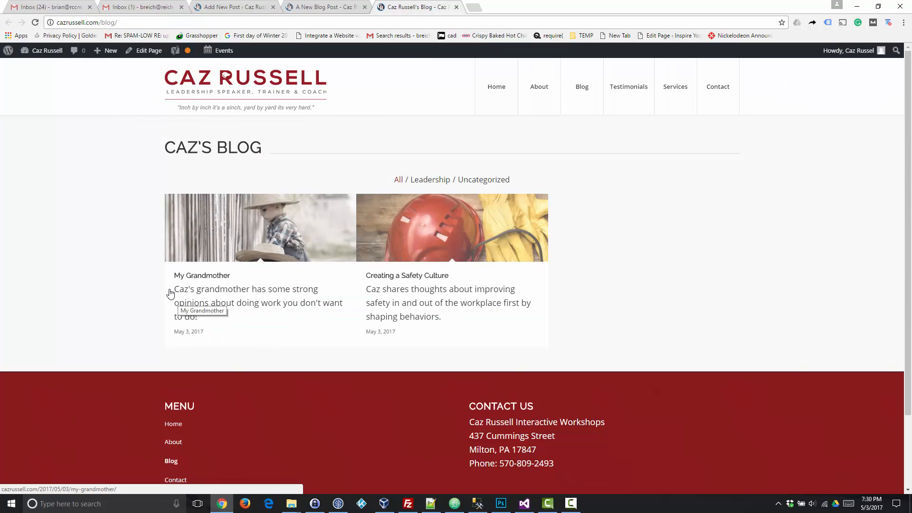
{"action": "left_click_drag", "start_coordinate": [163, 291], "coordinate": [216, 319]}
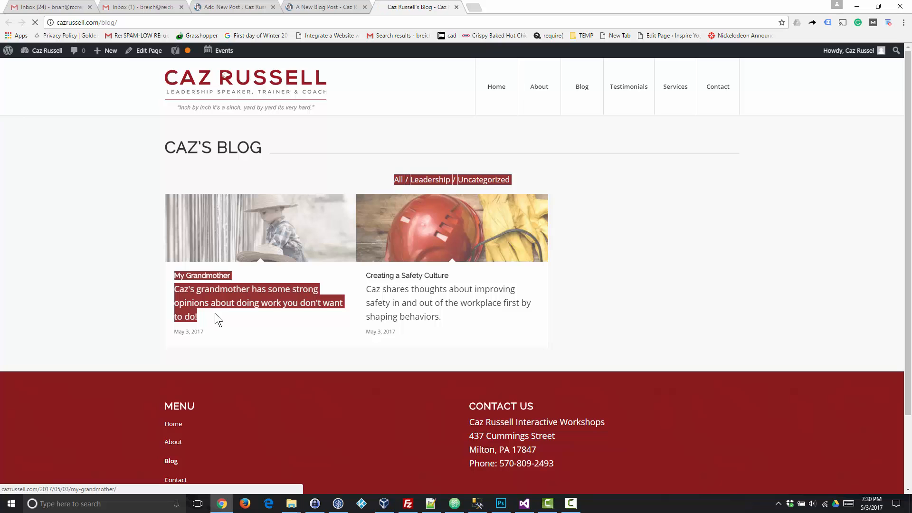
{"action": "left_click", "coordinate": [324, 326]}
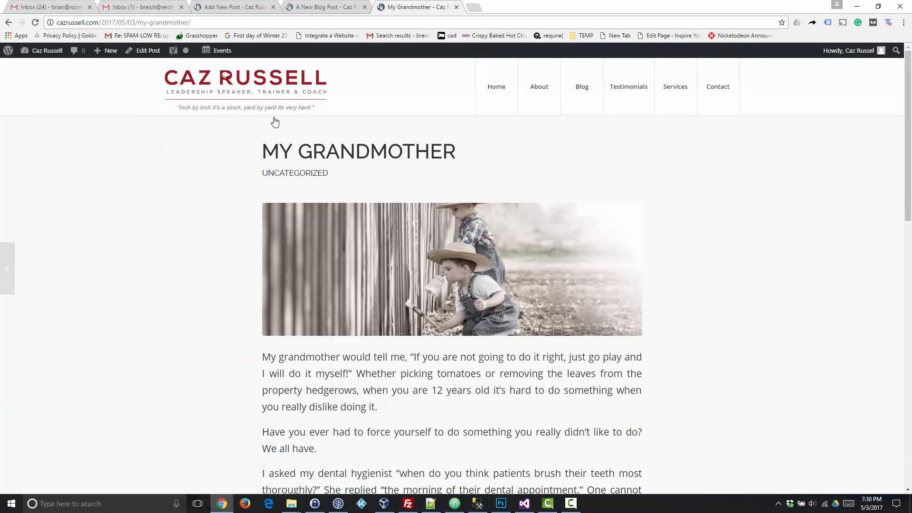
{"action": "left_click", "coordinate": [321, 7]}
{"action": "left_click", "coordinate": [254, 8]}
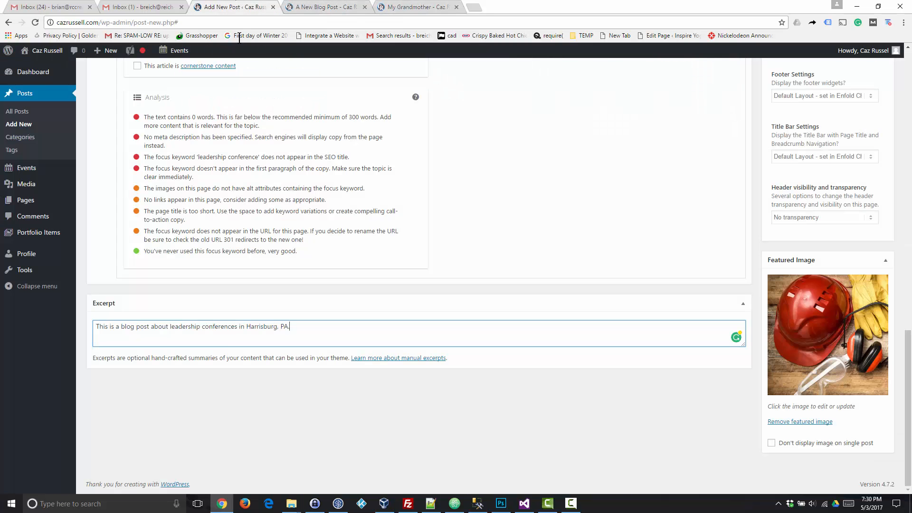
Step: Compare the post's excerpt with the Yoast SEO snippet preview and the meta description field
{"action": "scroll", "coordinate": [297, 338], "scroll_direction": "up", "scroll_amount": 12}
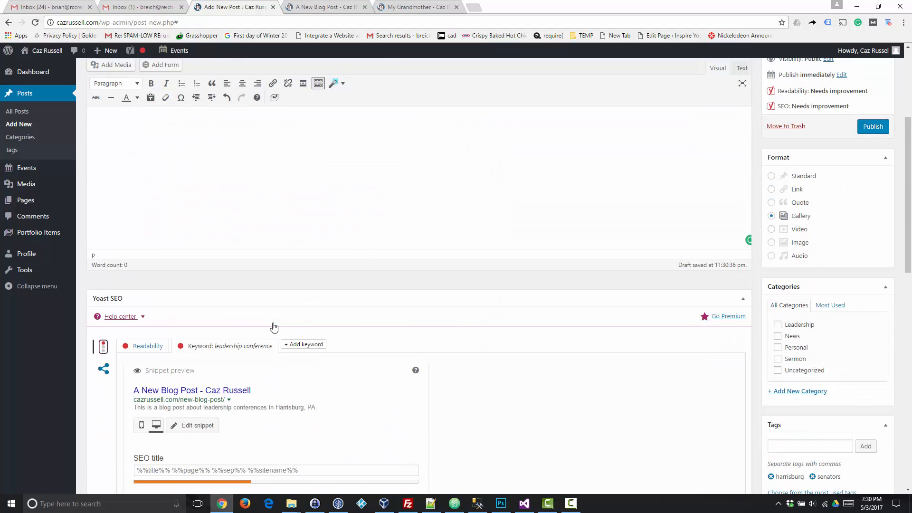
{"action": "scroll", "coordinate": [273, 326], "scroll_direction": "down", "scroll_amount": 5}
{"action": "left_click", "coordinate": [238, 333]}
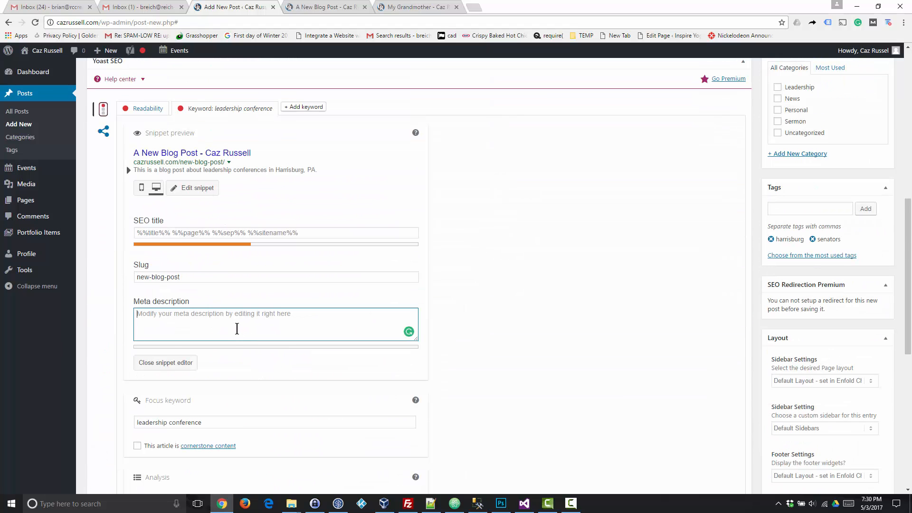
{"action": "scroll", "coordinate": [219, 370], "scroll_direction": "down", "scroll_amount": 8}
{"action": "left_click", "coordinate": [162, 328]}
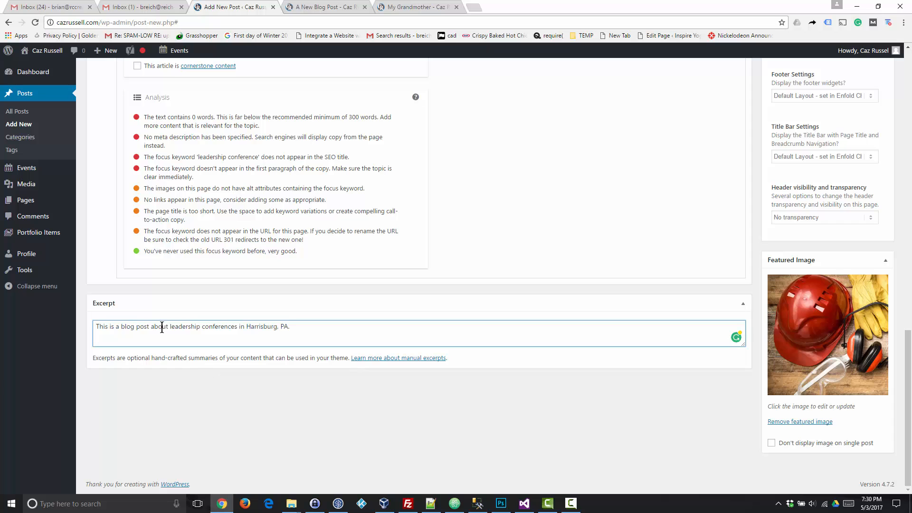
{"action": "scroll", "coordinate": [303, 335], "scroll_direction": "up", "scroll_amount": 12}
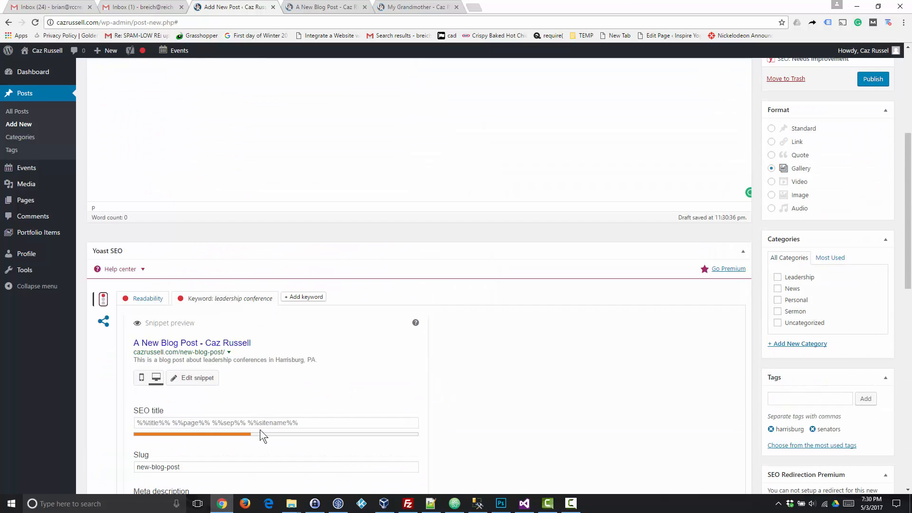
{"action": "scroll", "coordinate": [261, 435], "scroll_direction": "down", "scroll_amount": 5}
{"action": "left_click", "coordinate": [208, 279]}
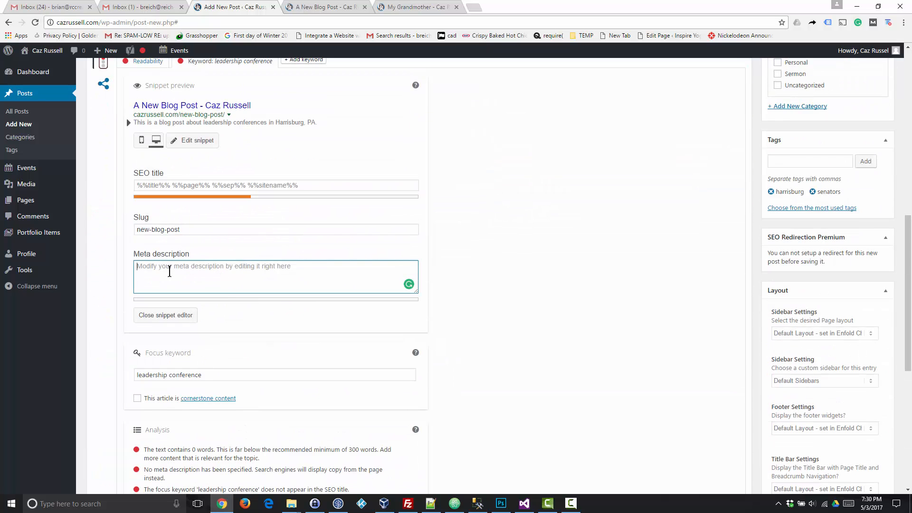
{"action": "scroll", "coordinate": [256, 369], "scroll_direction": "down", "scroll_amount": 7}
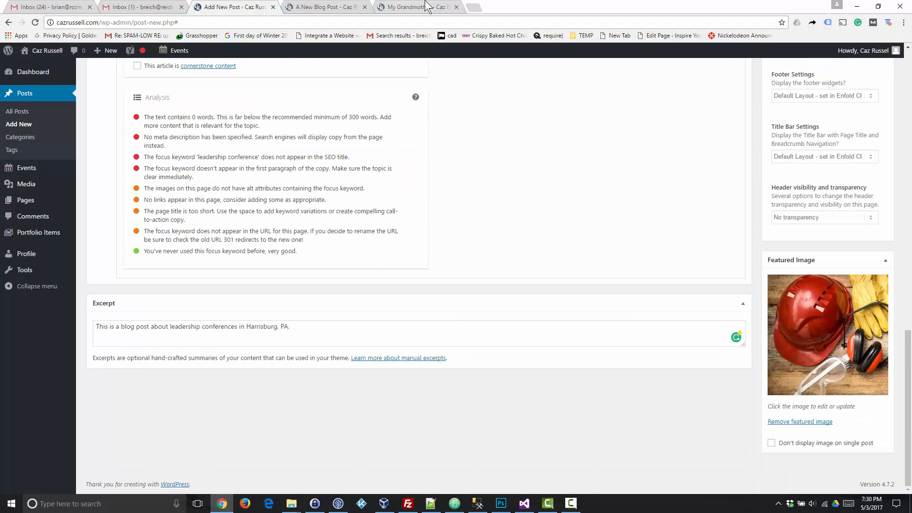
Step: Go back from the "My Grandmother" post to the blog listing, check the excerpts, and return to the editor
{"action": "left_click", "coordinate": [427, 7]}
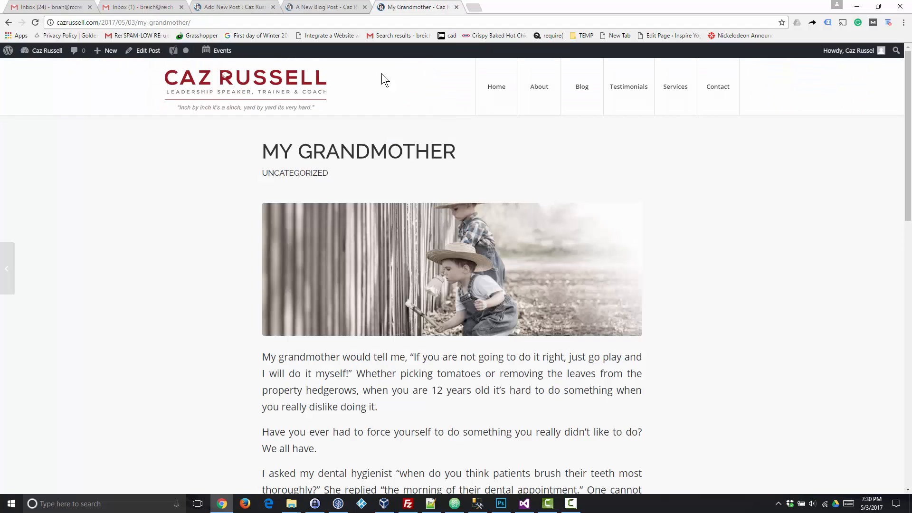
{"action": "left_click", "coordinate": [7, 22]}
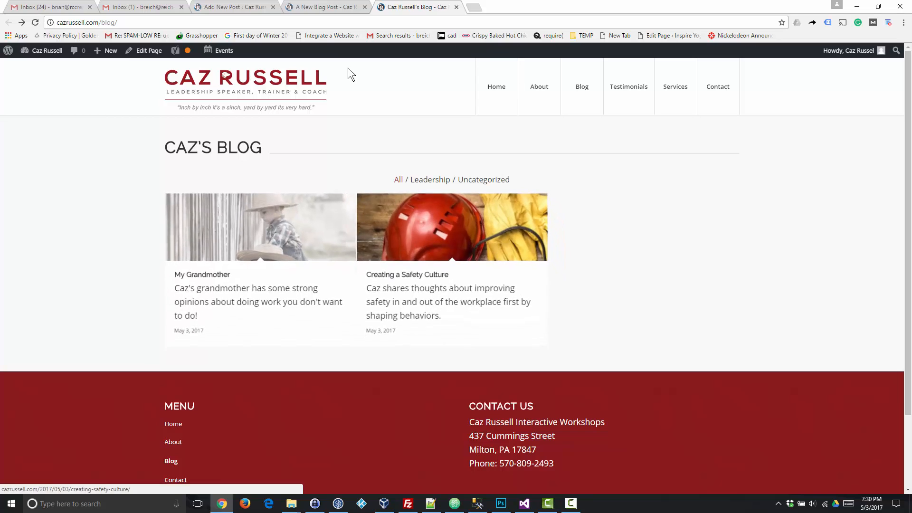
{"action": "left_click", "coordinate": [333, 7]}
{"action": "left_click", "coordinate": [238, 7]}
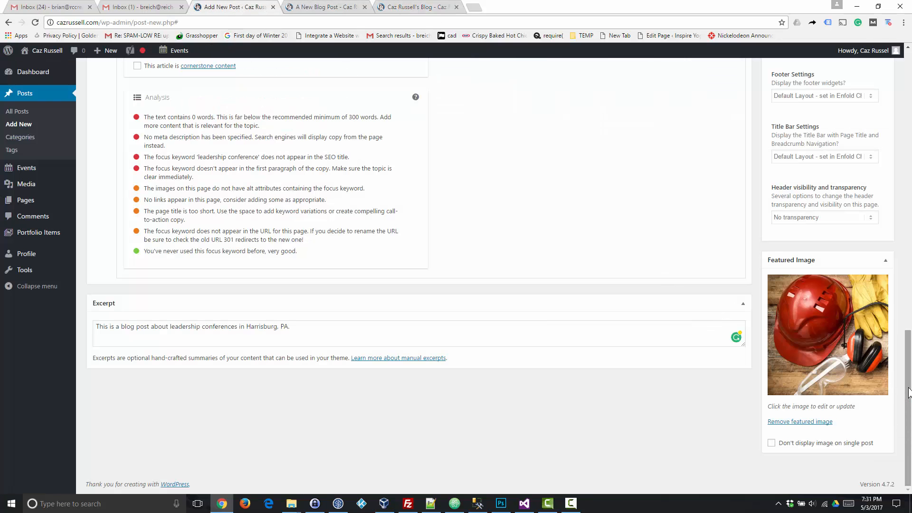
Step: Look over the post's content area and the Yoast SEO title and meta description fields
{"action": "left_click_drag", "start_coordinate": [908, 373], "coordinate": [908, 120]}
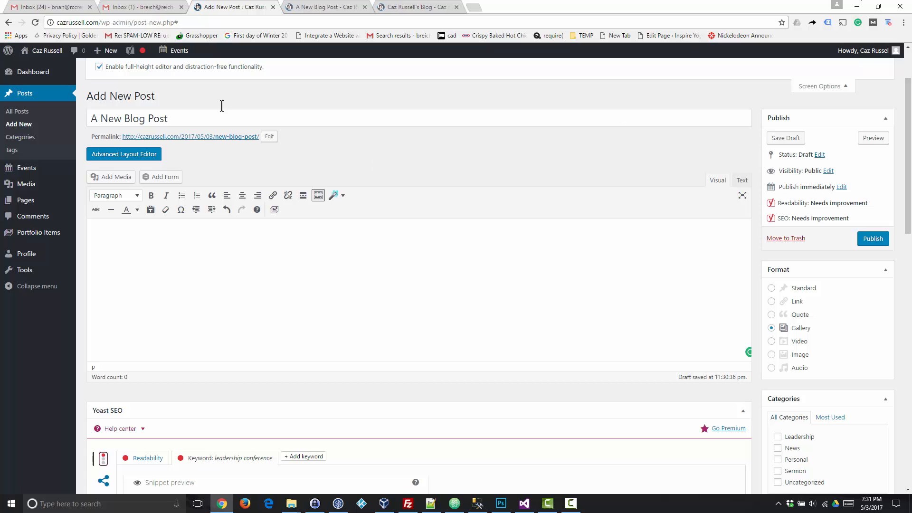
{"action": "left_click", "coordinate": [158, 268]}
{"action": "scroll", "coordinate": [321, 319], "scroll_direction": "down", "scroll_amount": 6}
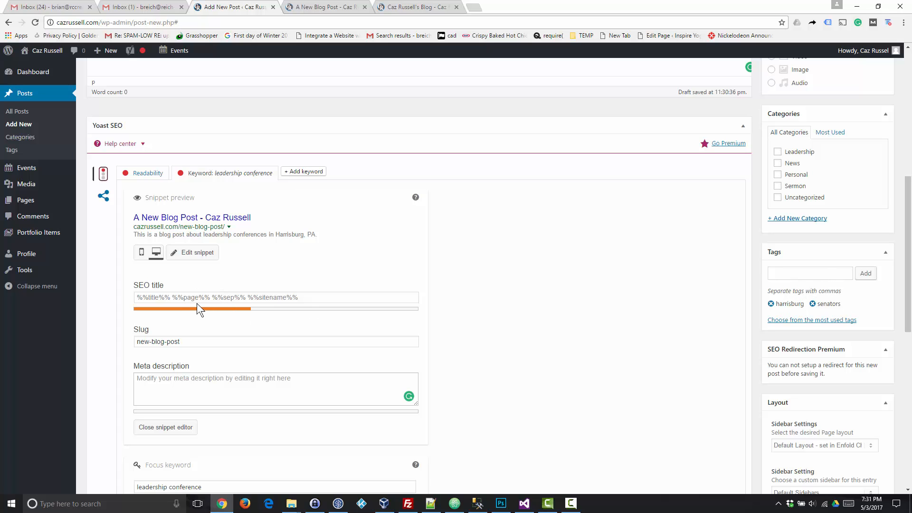
{"action": "left_click", "coordinate": [179, 391]}
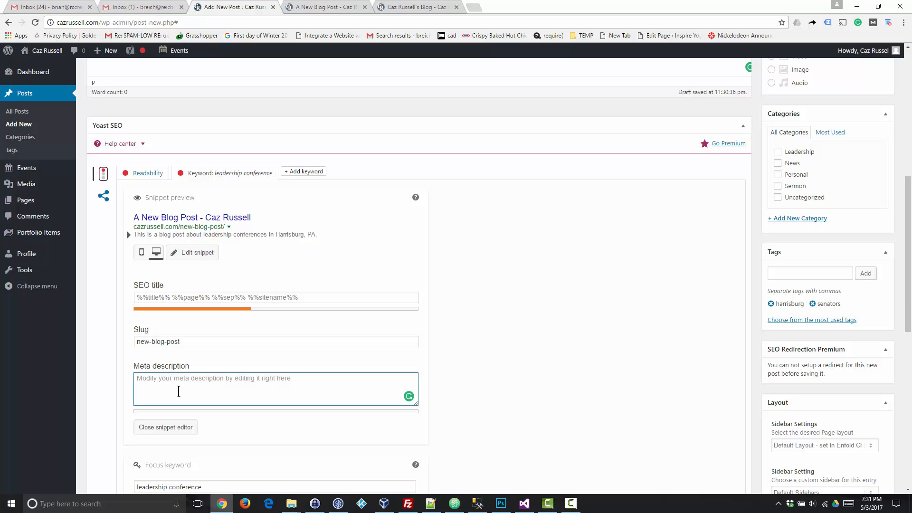
{"action": "left_click", "coordinate": [228, 298]}
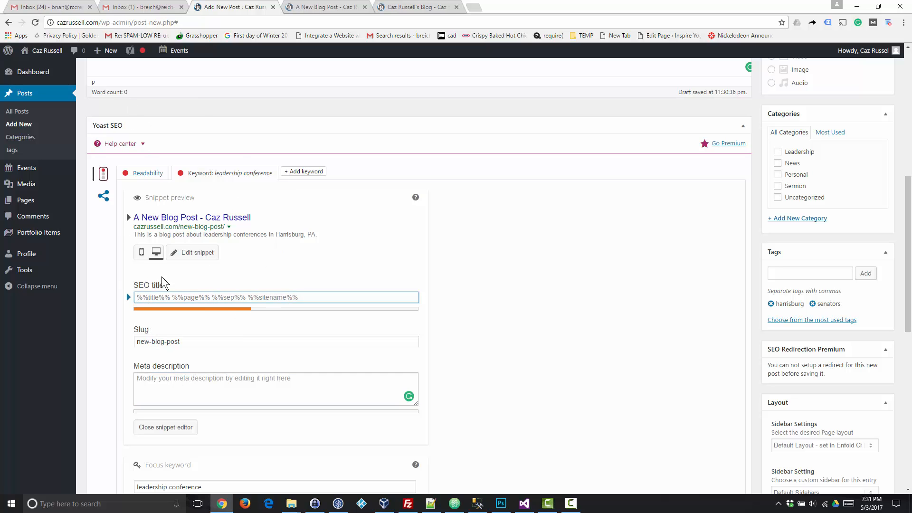
{"action": "mouse_move", "coordinate": [165, 291]}
{"action": "left_mouse_down"}
{"action": "mouse_move", "coordinate": [156, 295]}
{"action": "mouse_move", "coordinate": [167, 297]}
{"action": "left_mouse_up"}
{"action": "left_click", "coordinate": [181, 396]}
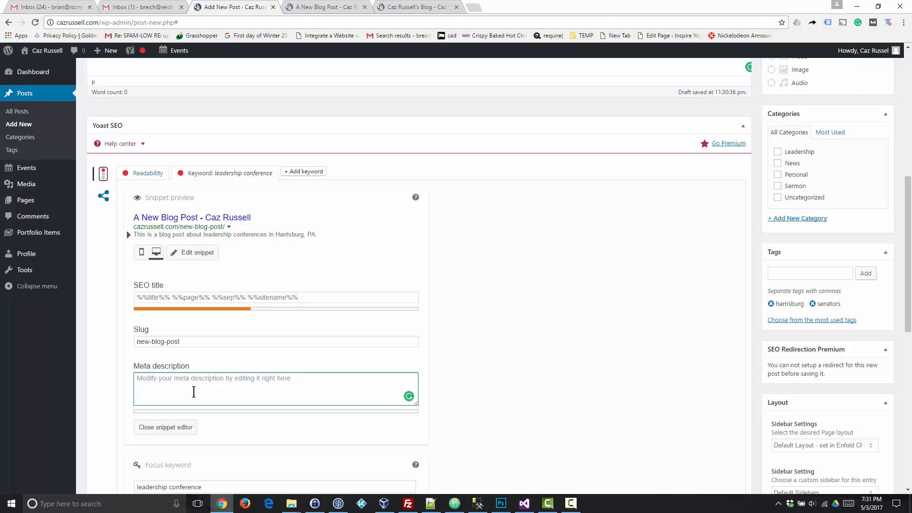
Step: Review the Yoast SEO analysis list and keyword section, and go back to the beginning of the post
{"action": "scroll", "coordinate": [252, 393], "scroll_direction": "down", "scroll_amount": 7}
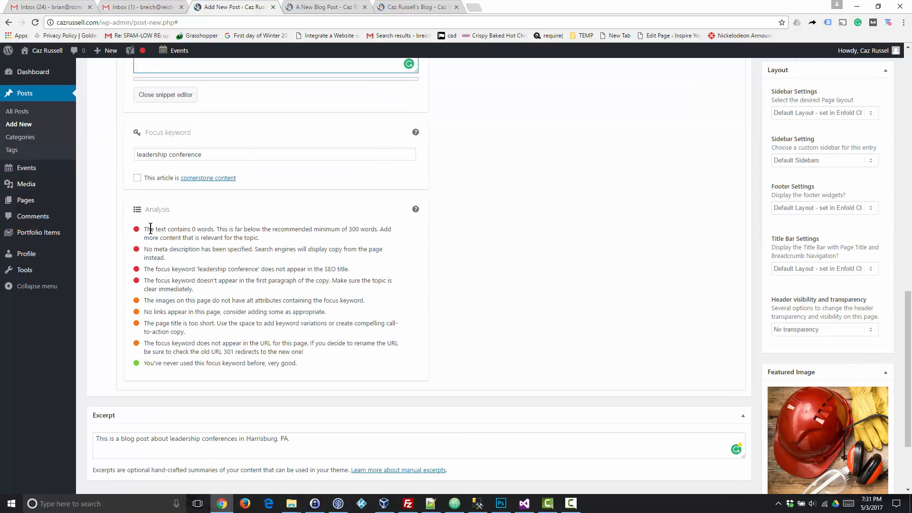
{"action": "left_click_drag", "start_coordinate": [148, 228], "coordinate": [239, 354]}
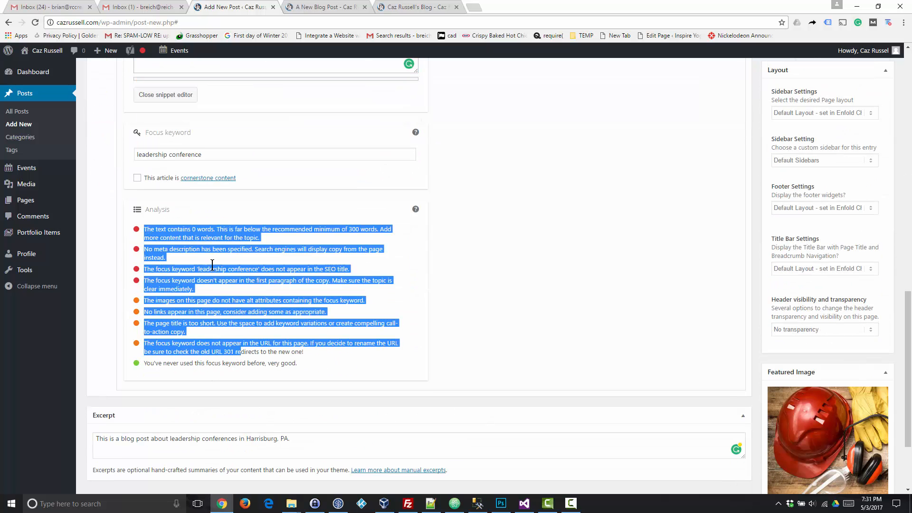
{"action": "scroll", "coordinate": [212, 265], "scroll_direction": "up", "scroll_amount": 7}
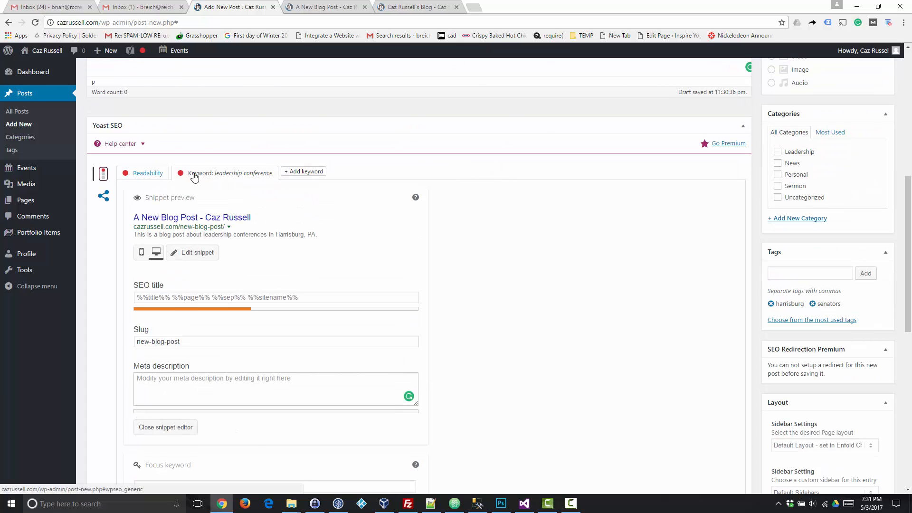
{"action": "scroll", "coordinate": [613, 254], "scroll_direction": "up", "scroll_amount": 8}
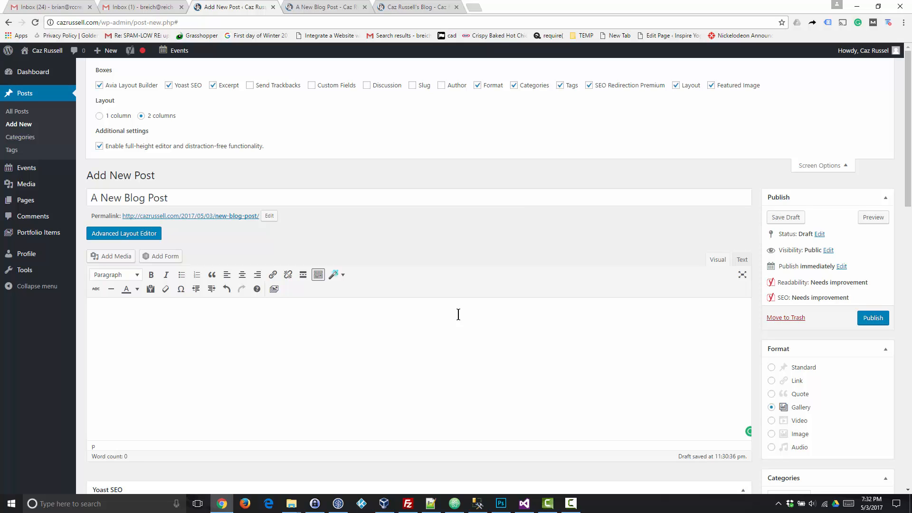
{"action": "left_click", "coordinate": [570, 504]}
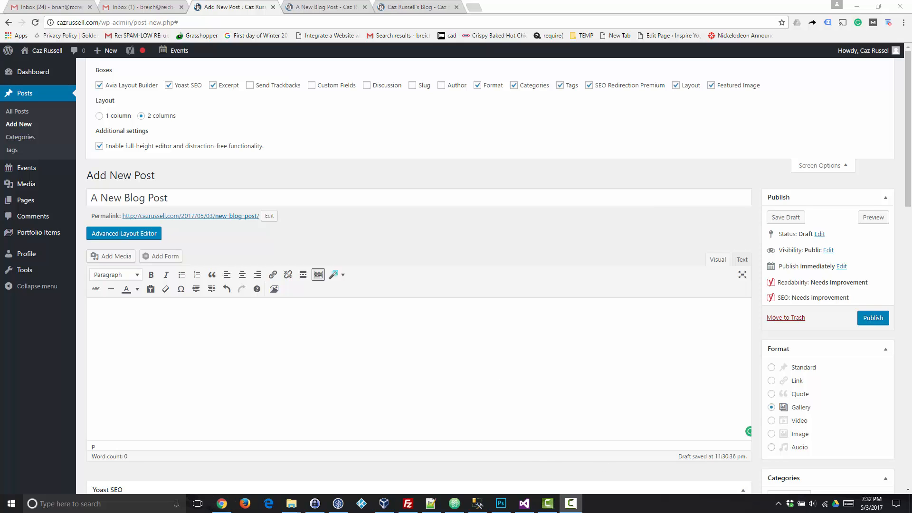